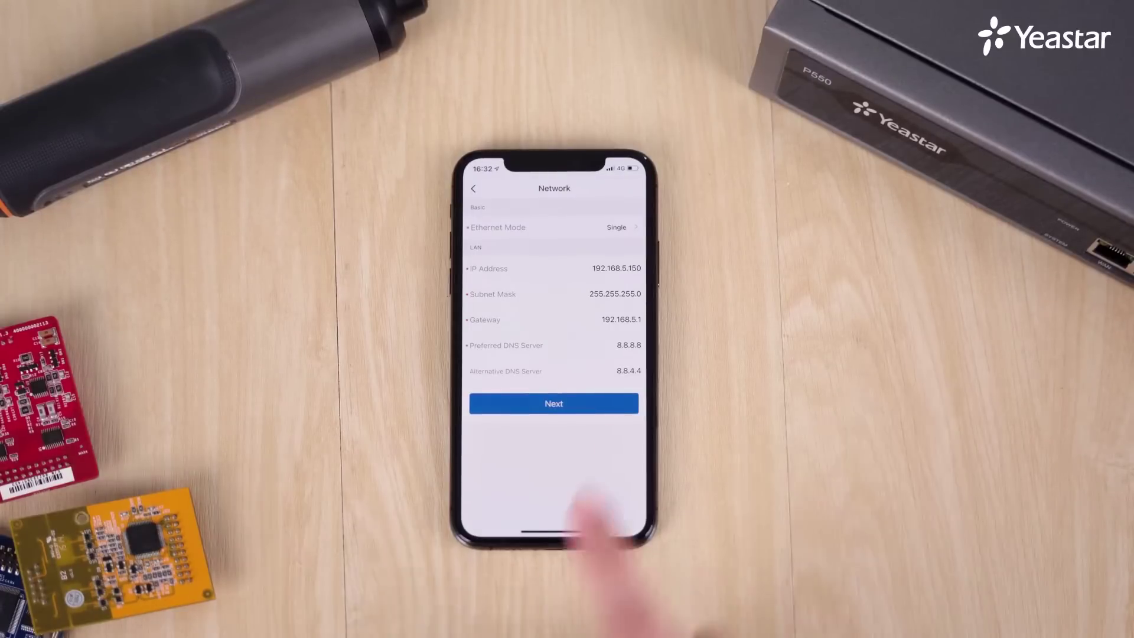
# In Linkus, change the LAN IP to 192.168.66.110 and the gateway to 192.168.66.1, then view network details.
pyautogui.click(620, 268)
pyautogui.press('BackSpace')
pyautogui.press('BackSpace')
pyautogui.press('BackSpace')
pyautogui.press('BackSpace')
pyautogui.press('BackSpace')
pyautogui.press('BackSpace')
pyautogui.write('.66')
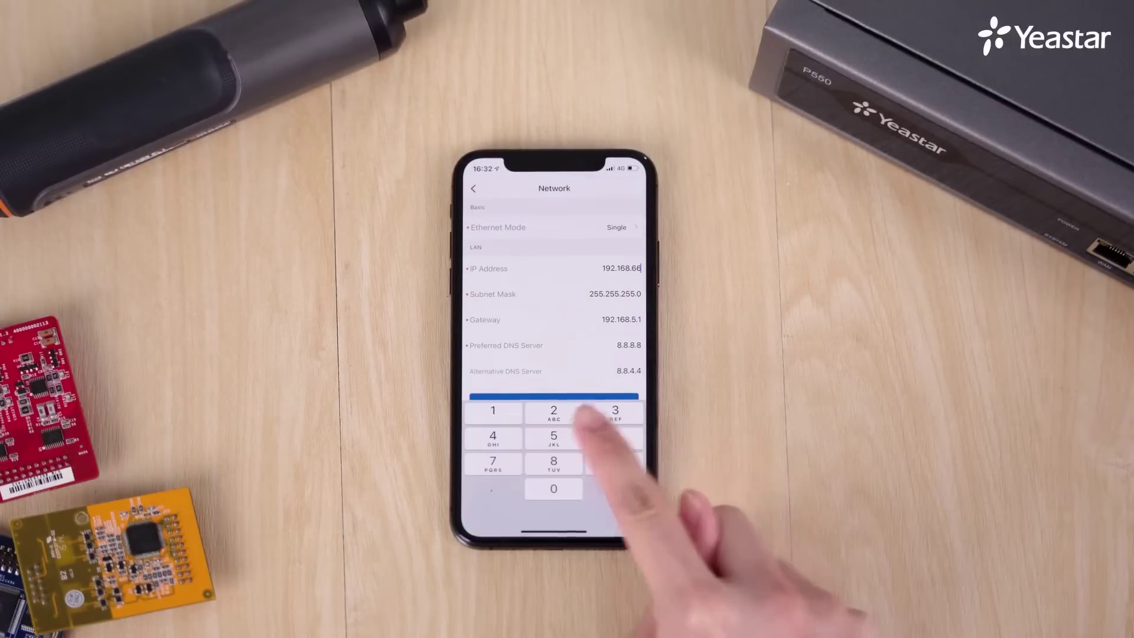
pyautogui.write('.110')
pyautogui.click(620, 319)
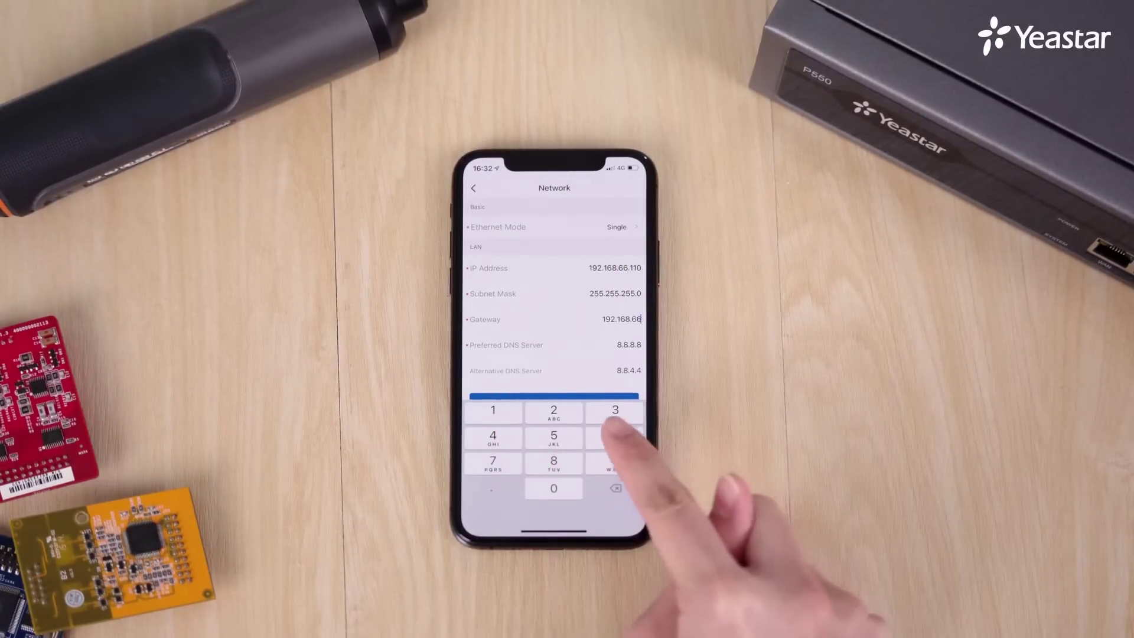
pyautogui.press('BackSpace')
pyautogui.press('BackSpace')
pyautogui.press('BackSpace')
pyautogui.write('66.1')
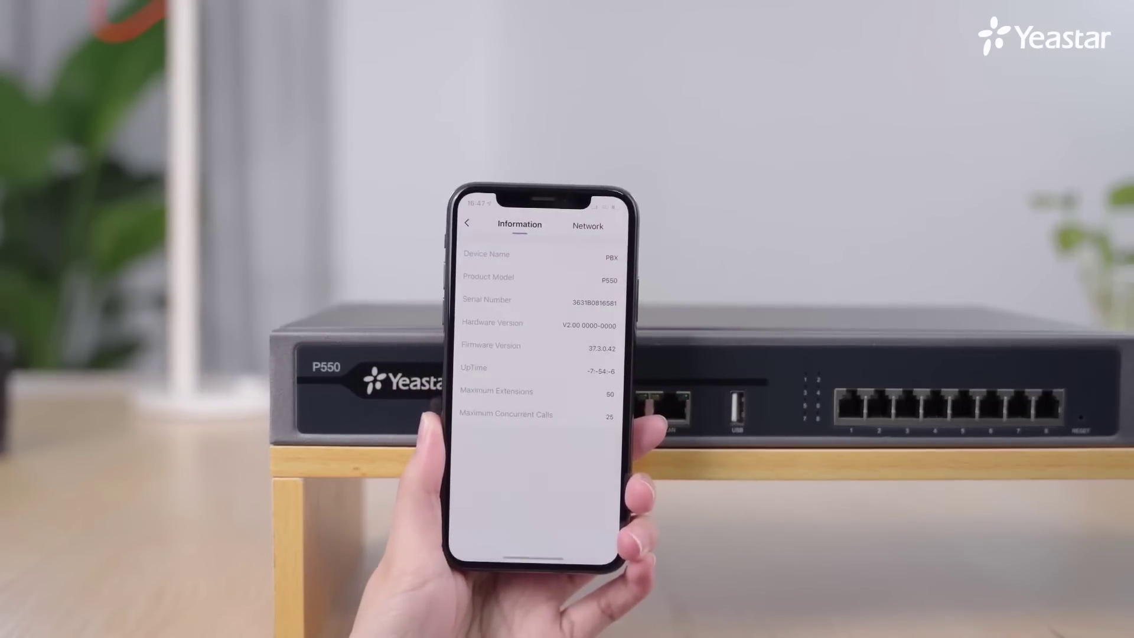
pyautogui.click(590, 225)
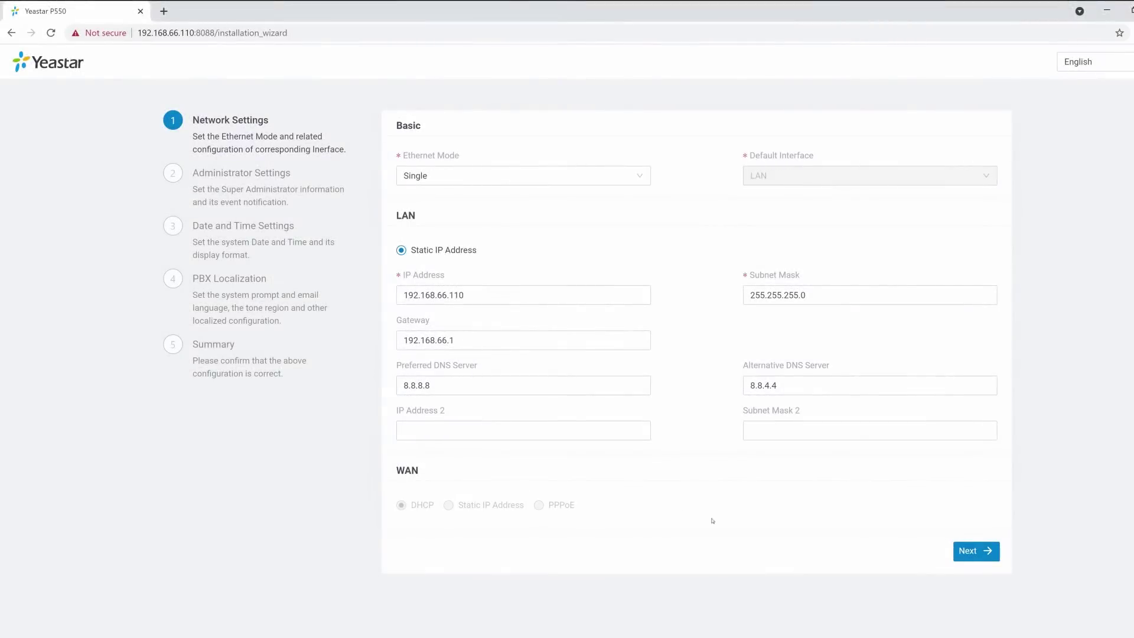
# Accept the existing network, diagnosis, administrator, time and localization settings and reach the setup summary.
pyautogui.click(998, 556)
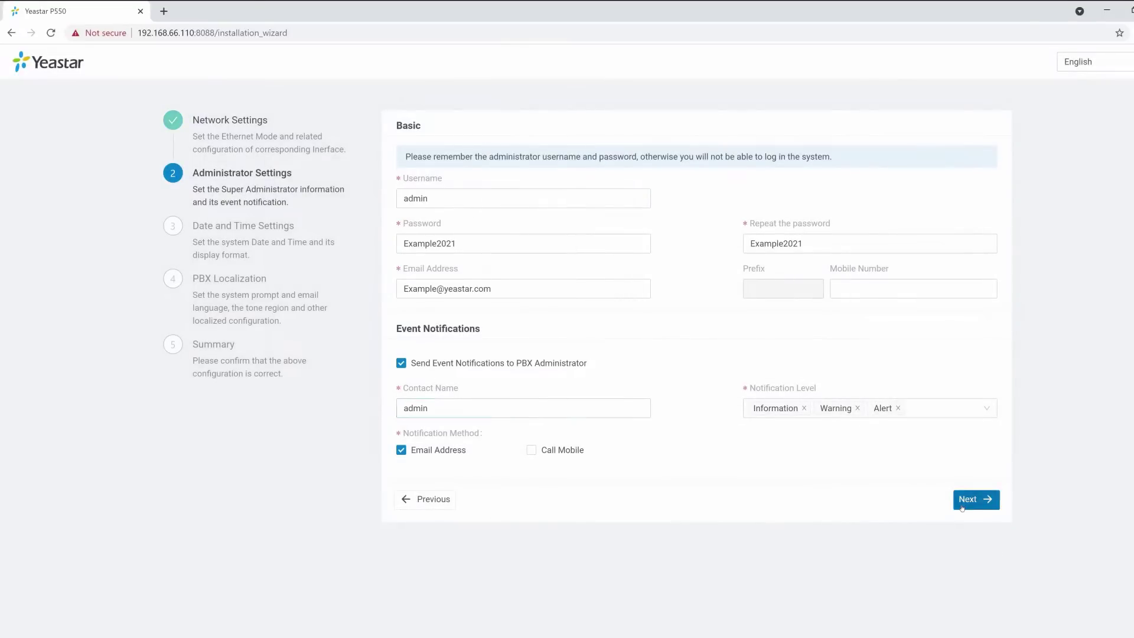
pyautogui.click(969, 501)
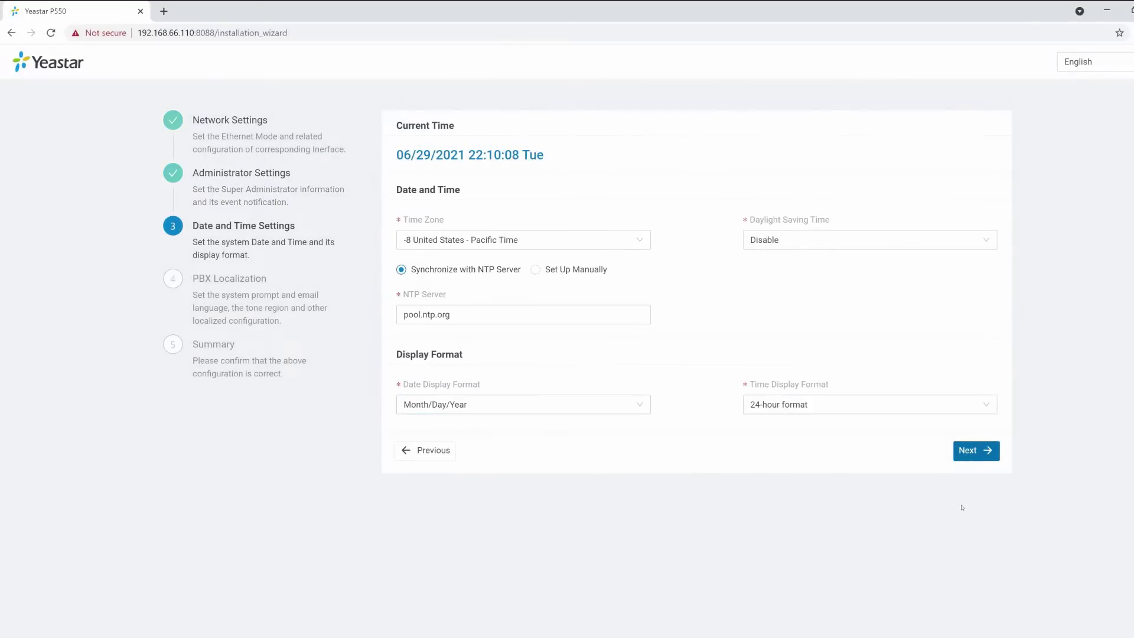
pyautogui.click(971, 456)
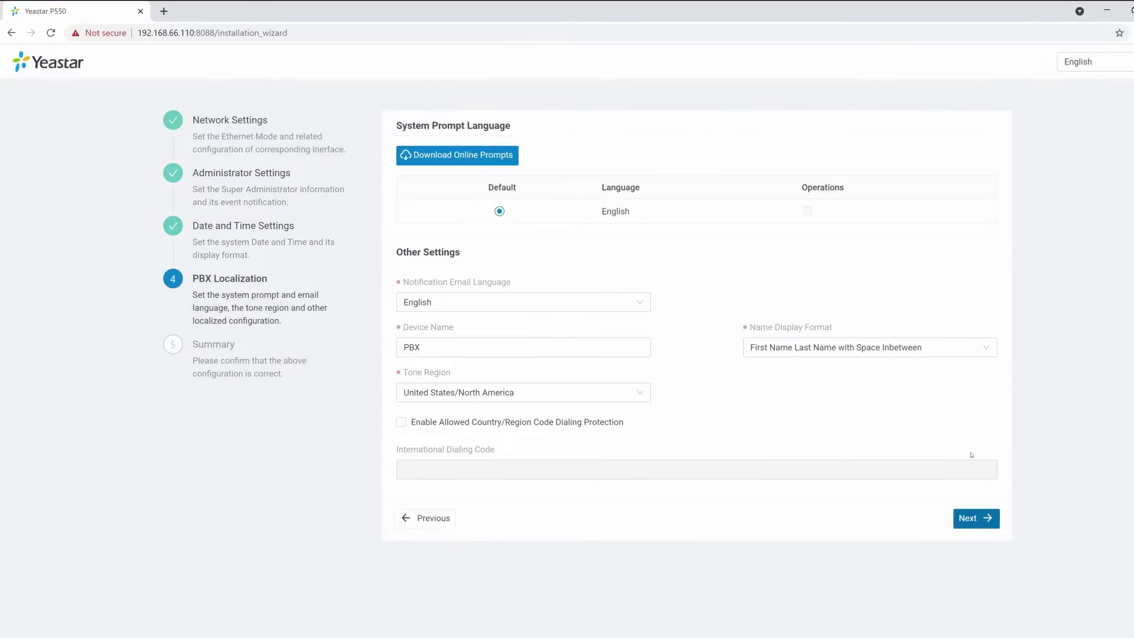
pyautogui.click(987, 518)
pyautogui.scroll(-10, 986, 516)
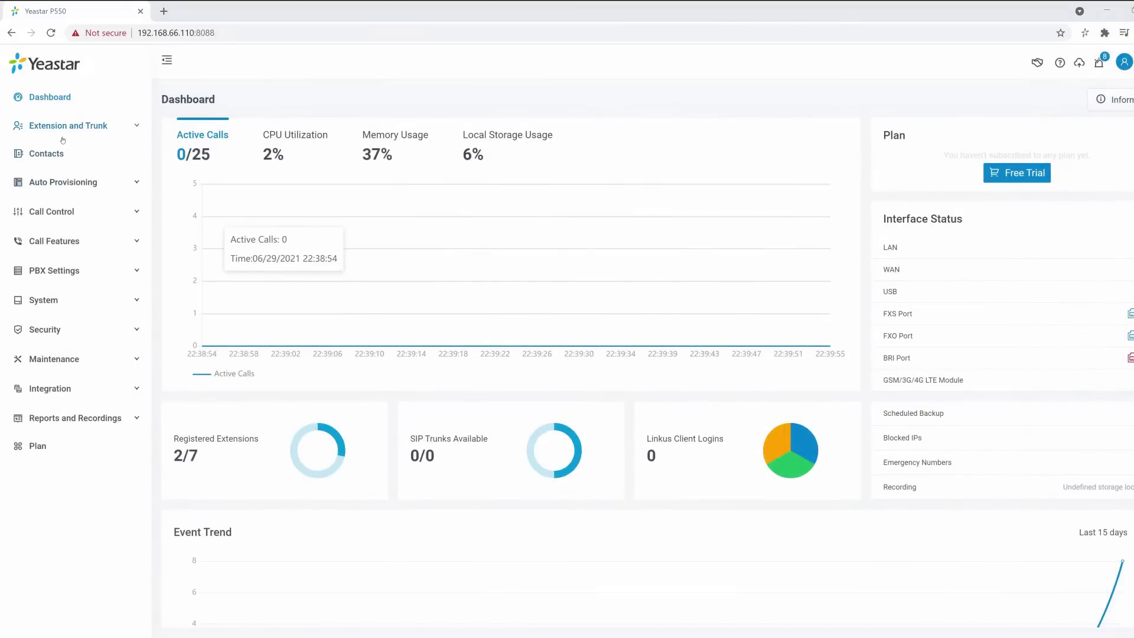
# Open extension 1000 for editing from the Extension list.
pyautogui.click(65, 126)
pyautogui.click(59, 154)
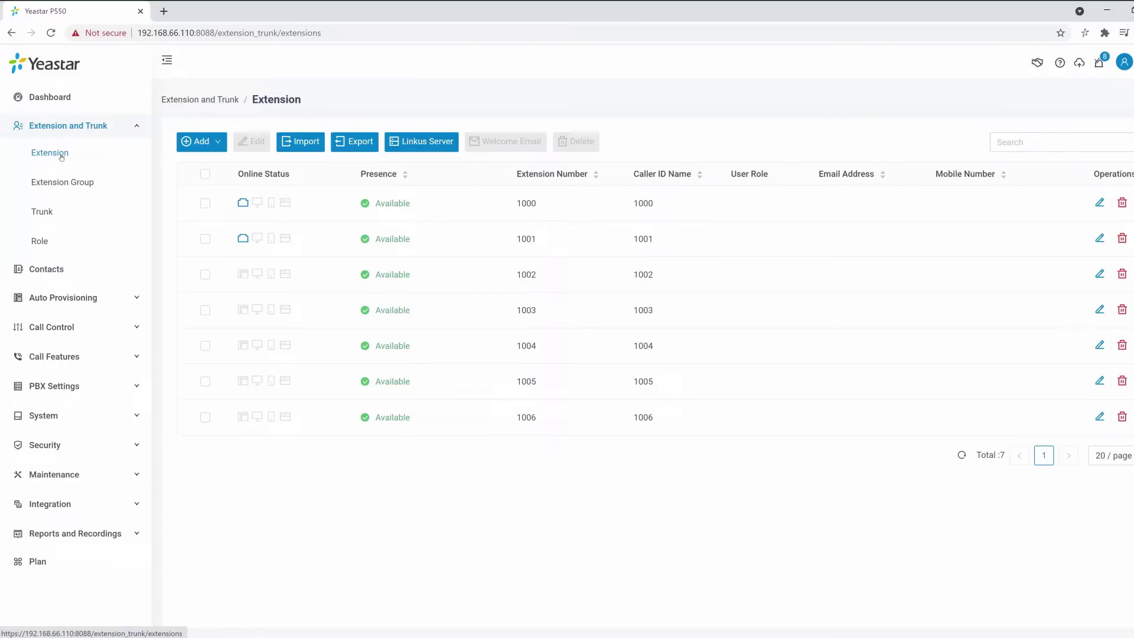
pyautogui.doubleClick(306, 212)
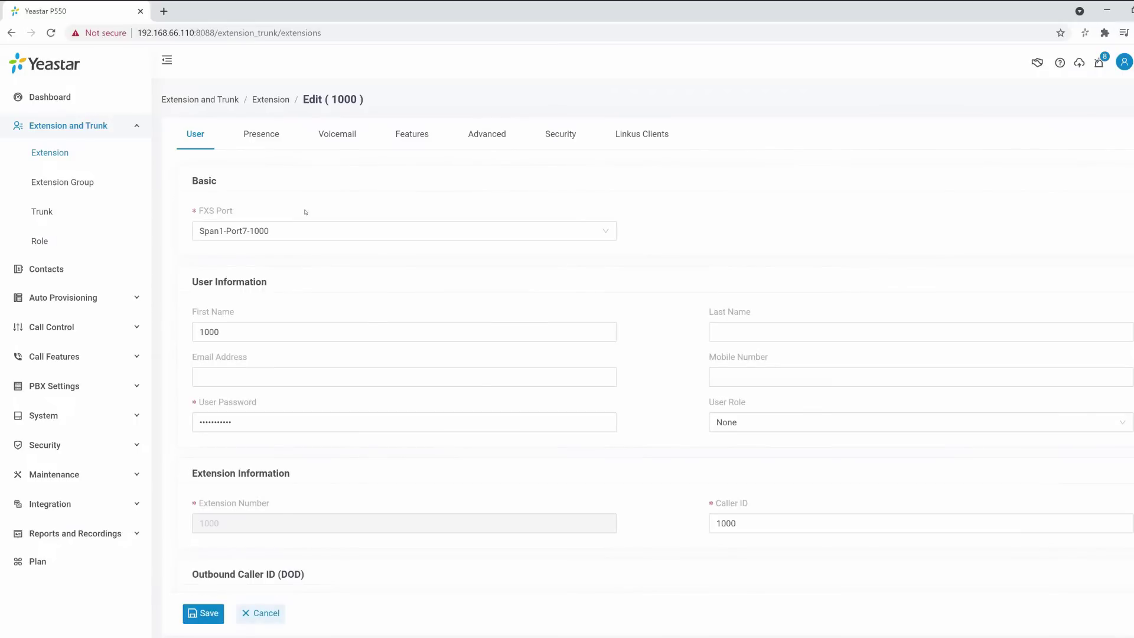
# Enter an e-mail address for extension 1000, save it, and apply the configuration.
pyautogui.click(325, 334)
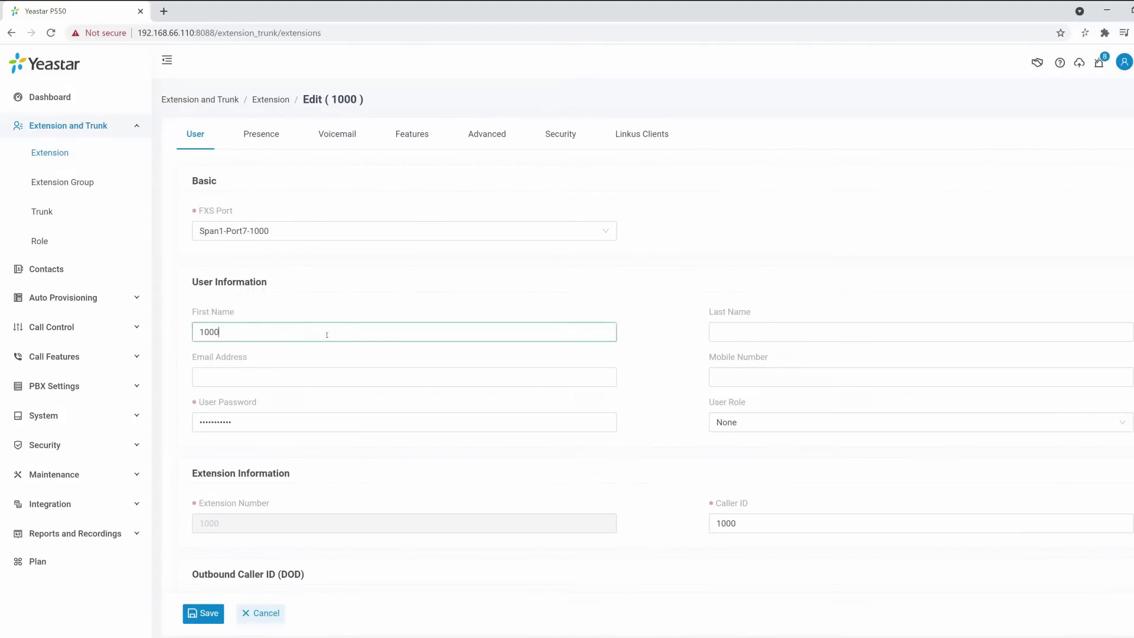
pyautogui.click(339, 376)
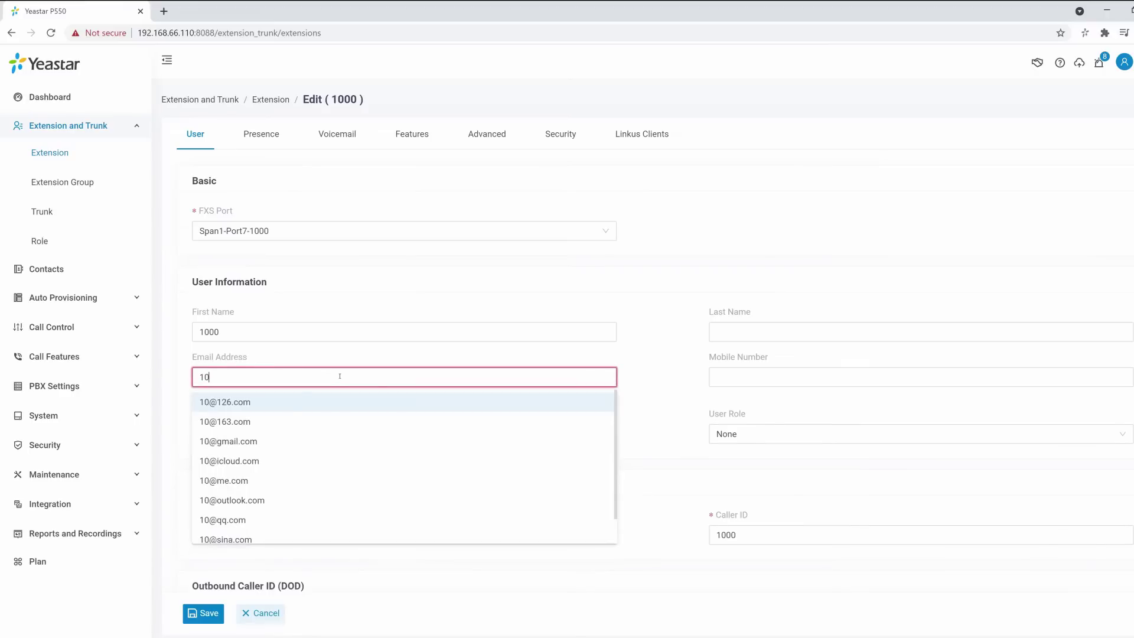
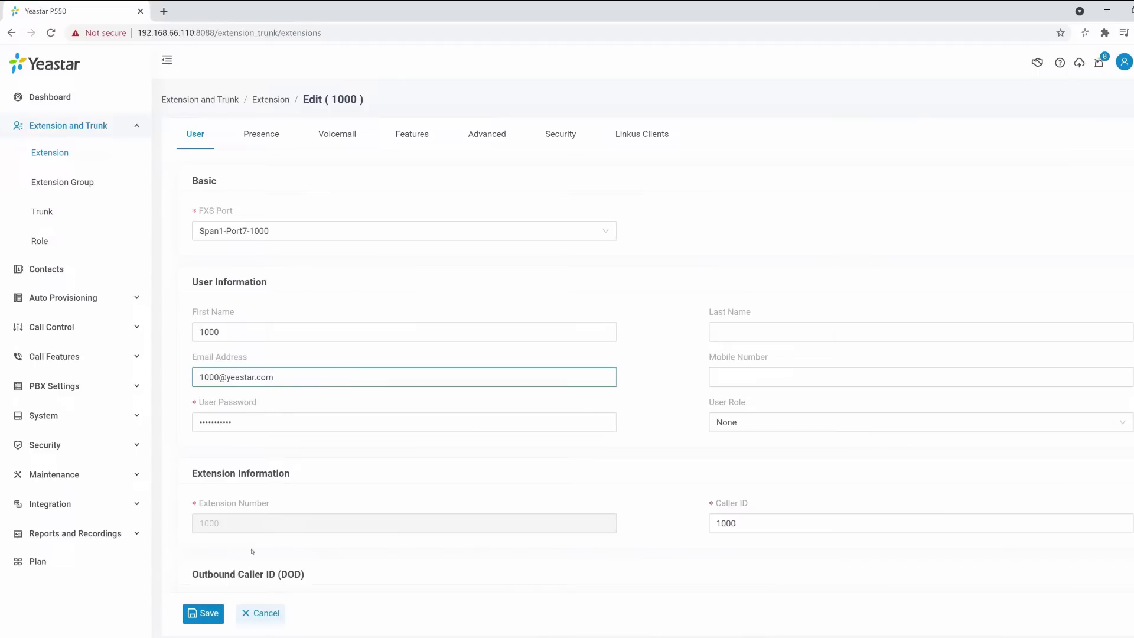
pyautogui.click(203, 613)
pyautogui.click(996, 61)
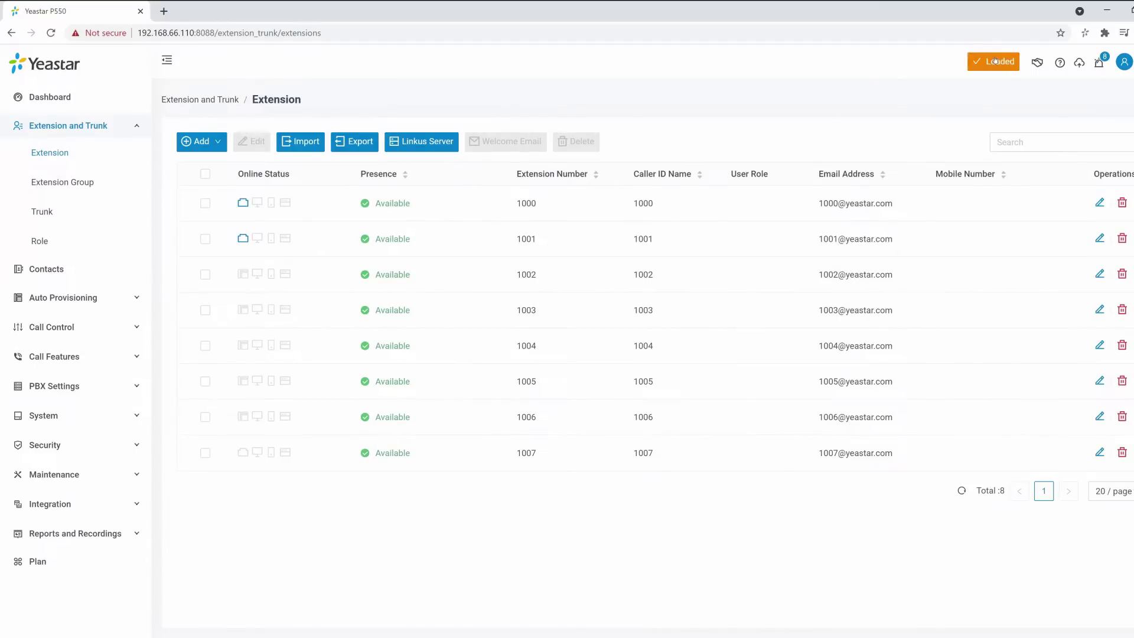
# Add new extension 1007 with a pasted e-mail address and save it.
pyautogui.moveTo(221, 145)
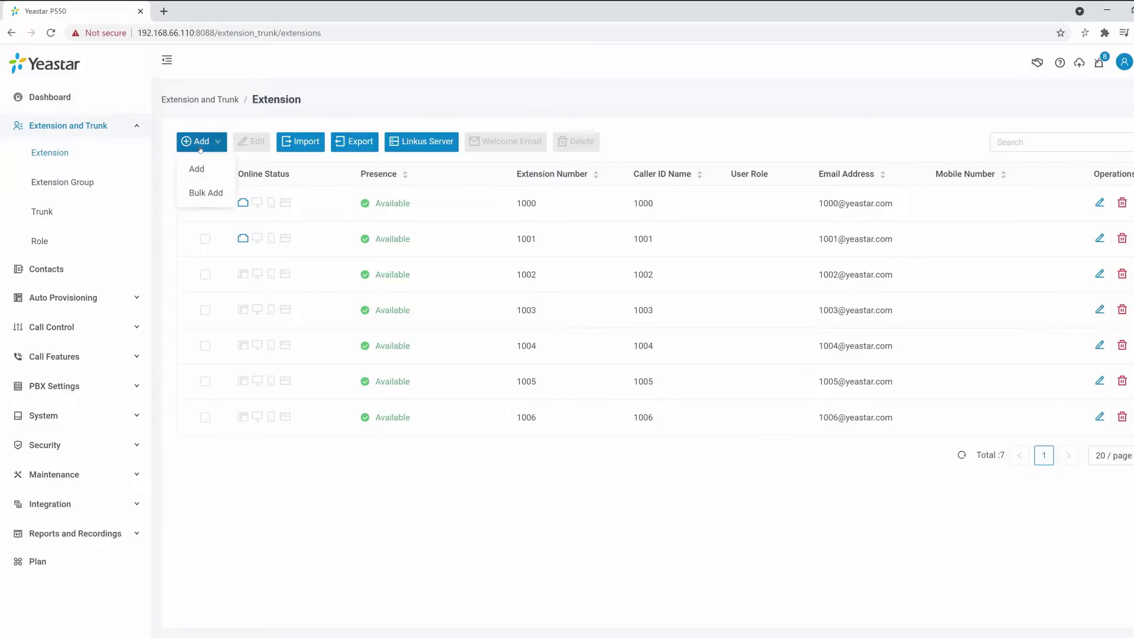
pyautogui.click(200, 171)
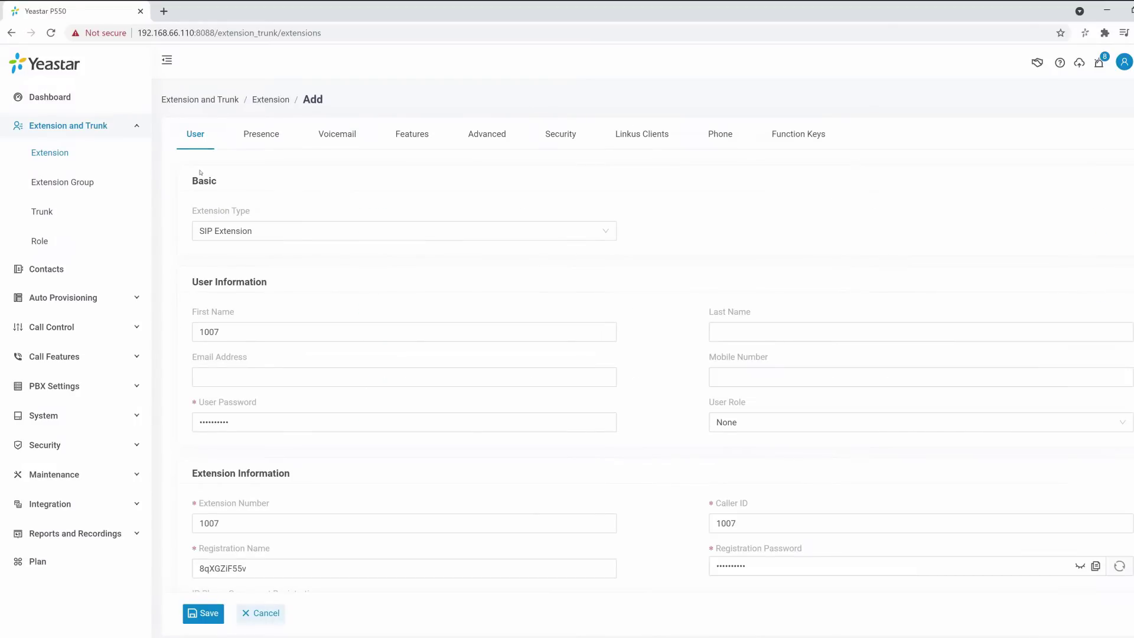
pyautogui.click(315, 331)
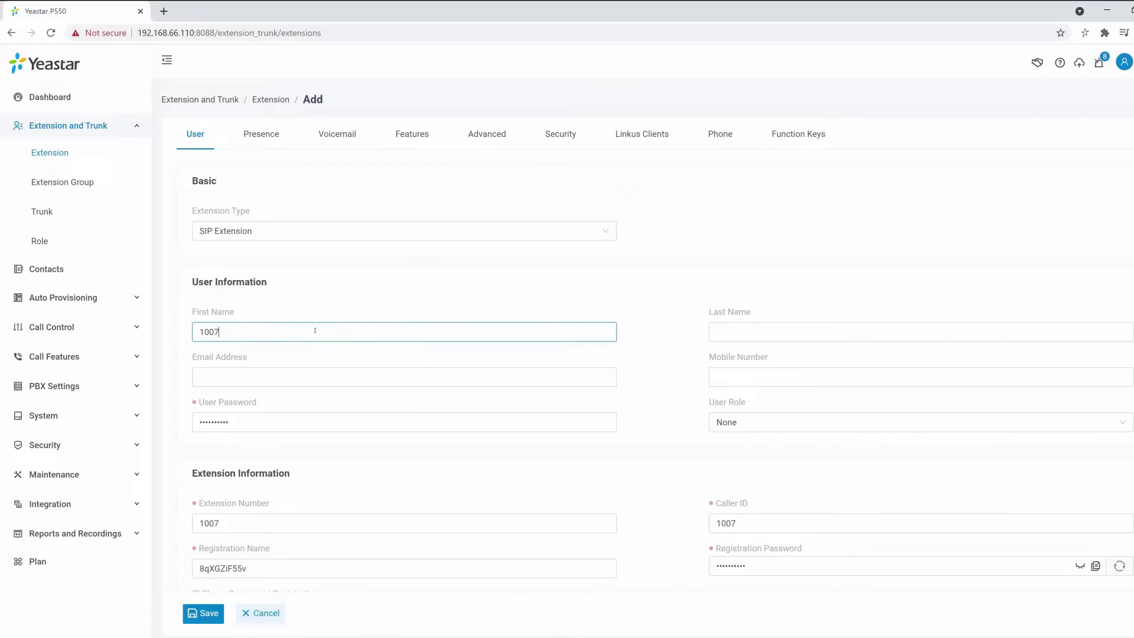
pyautogui.click(327, 375)
pyautogui.hotkey('ctrl', 'v')
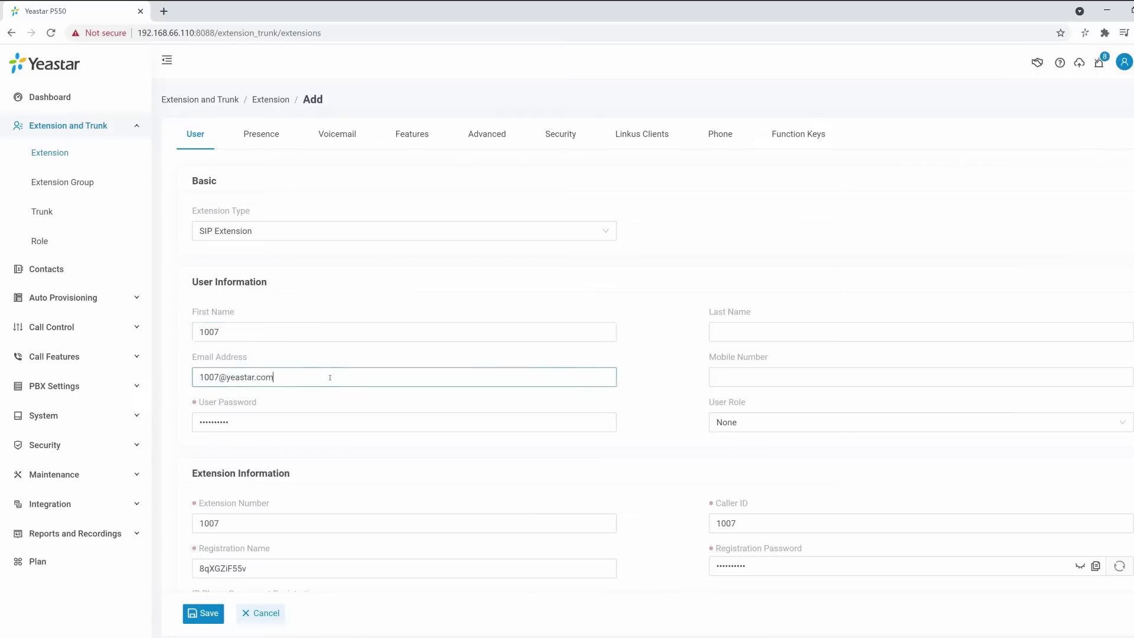
pyautogui.click(217, 613)
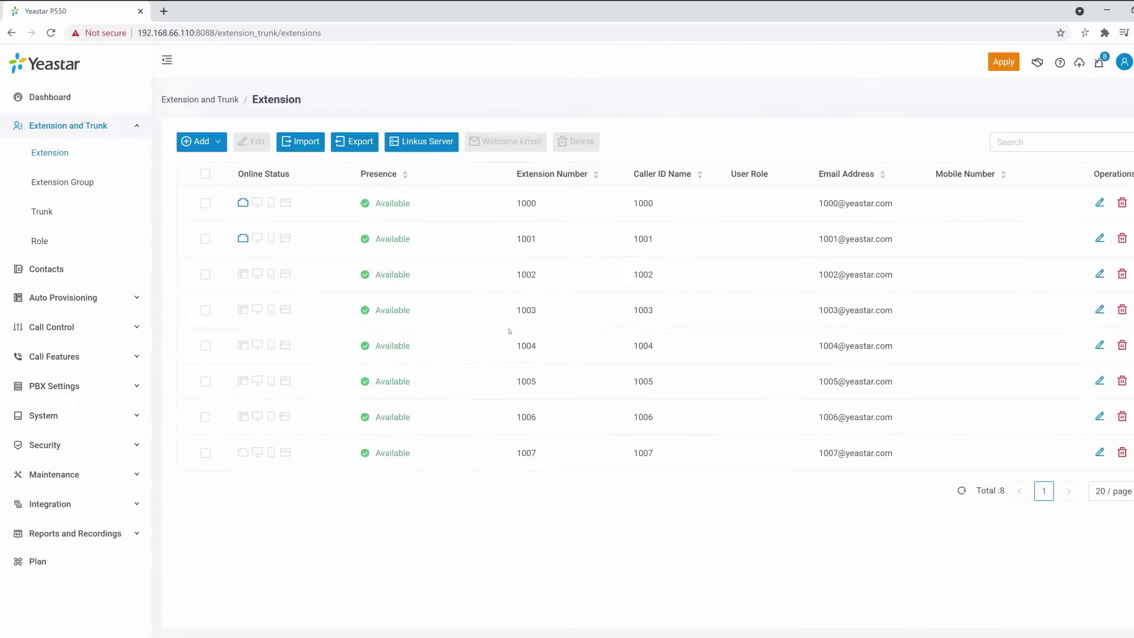
# Apply pending changes, export the extensions CSV, and paste rows for 1008–1015 into it in Excel.
pyautogui.click(995, 61)
pyautogui.click(376, 144)
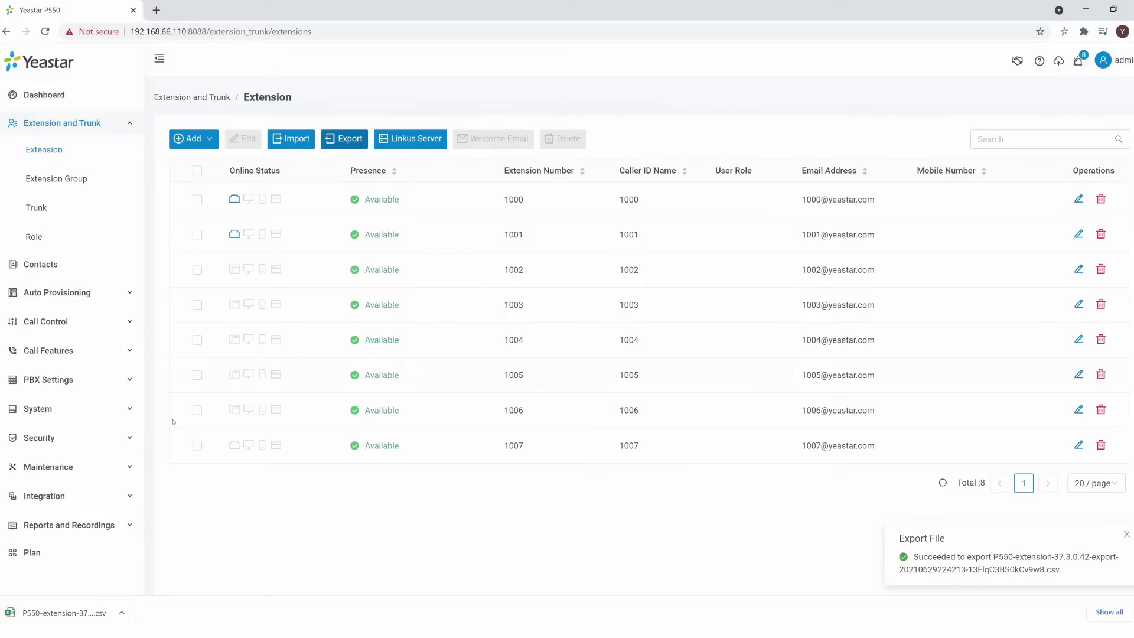
pyautogui.click(109, 620)
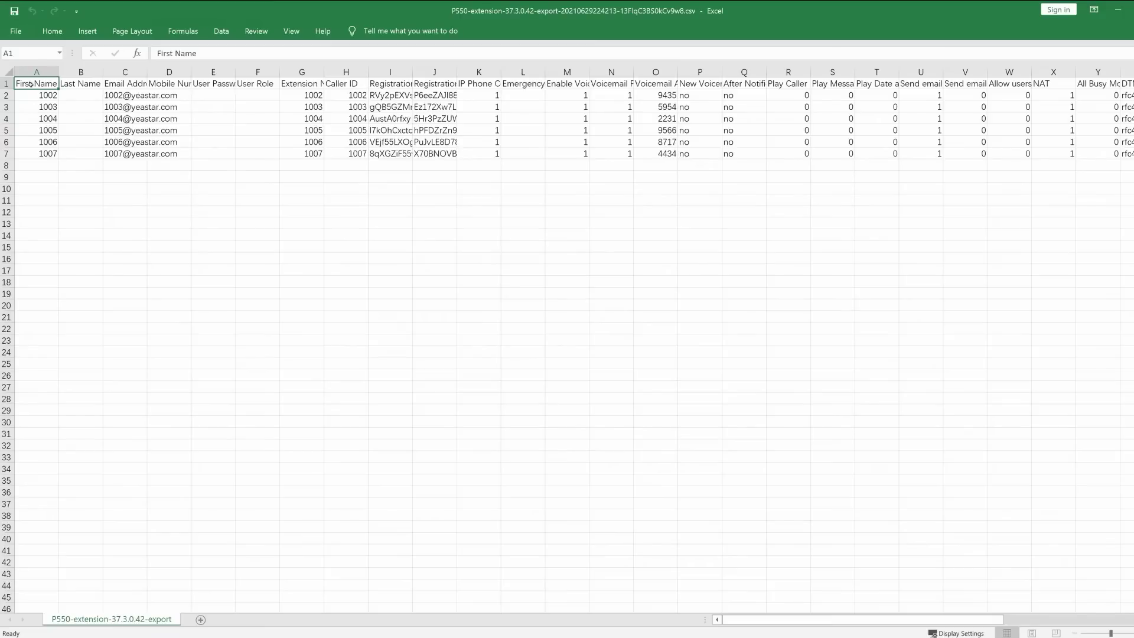
pyautogui.hotkey('ctrl', 'a')
pyautogui.hotkey('ctrl', 'v')
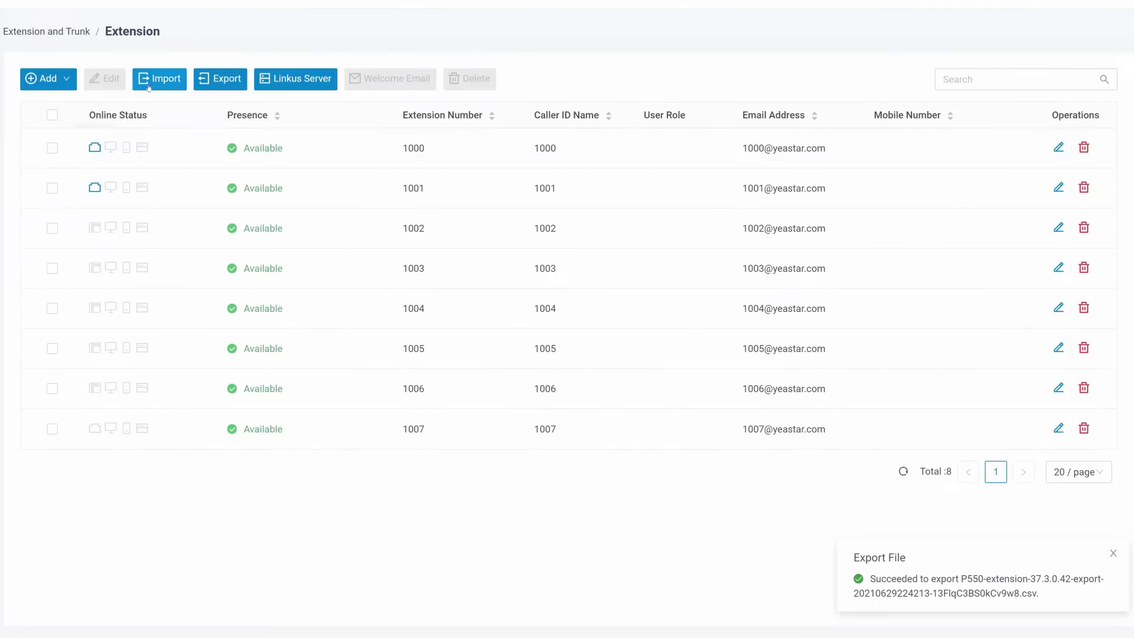
# Import the edited P550-extension CSV file to add extensions 1008 onward.
pyautogui.click(159, 78)
pyautogui.click(610, 320)
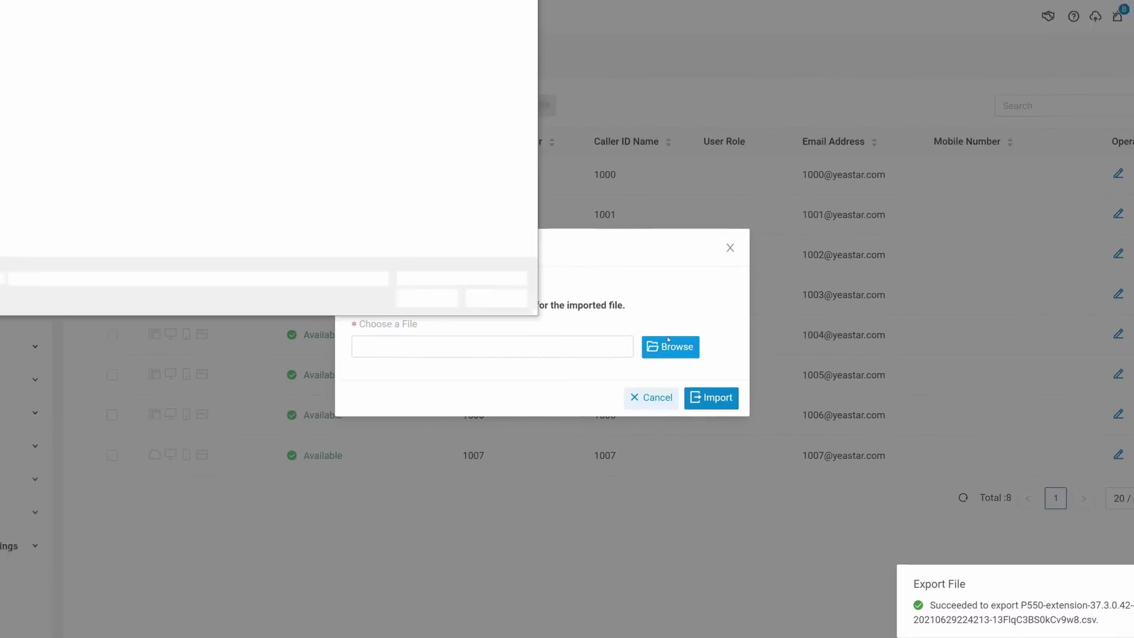
pyautogui.click(82, 51)
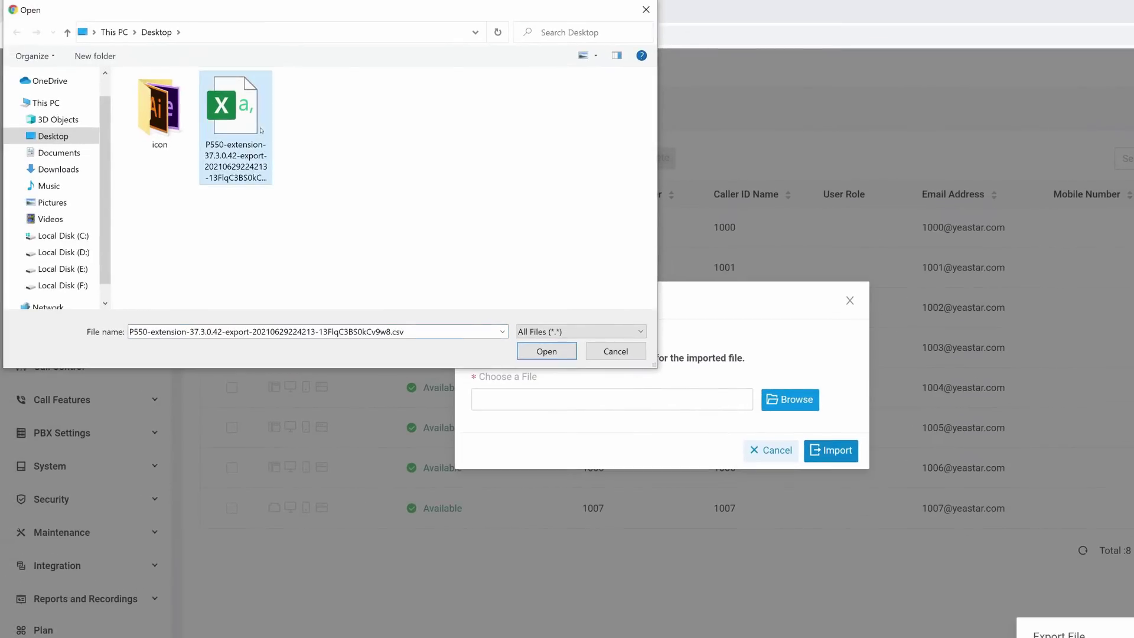
pyautogui.click(527, 354)
pyautogui.click(832, 453)
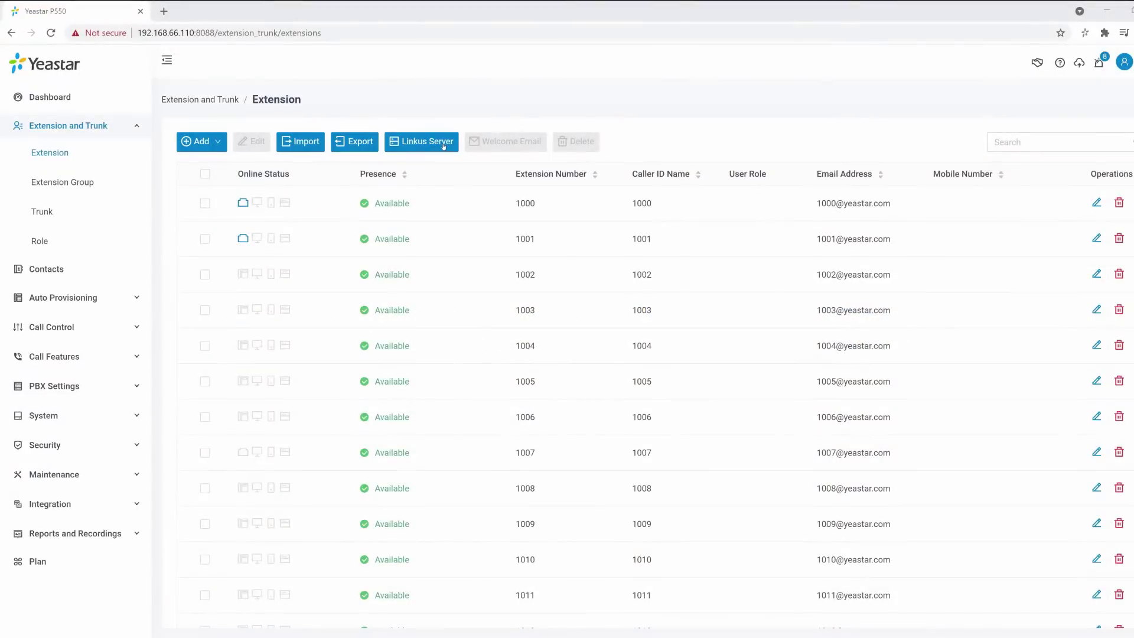
# Open Linkus Server, review the remote access plan pricing page, then return to the PBX portal.
pyautogui.click(443, 146)
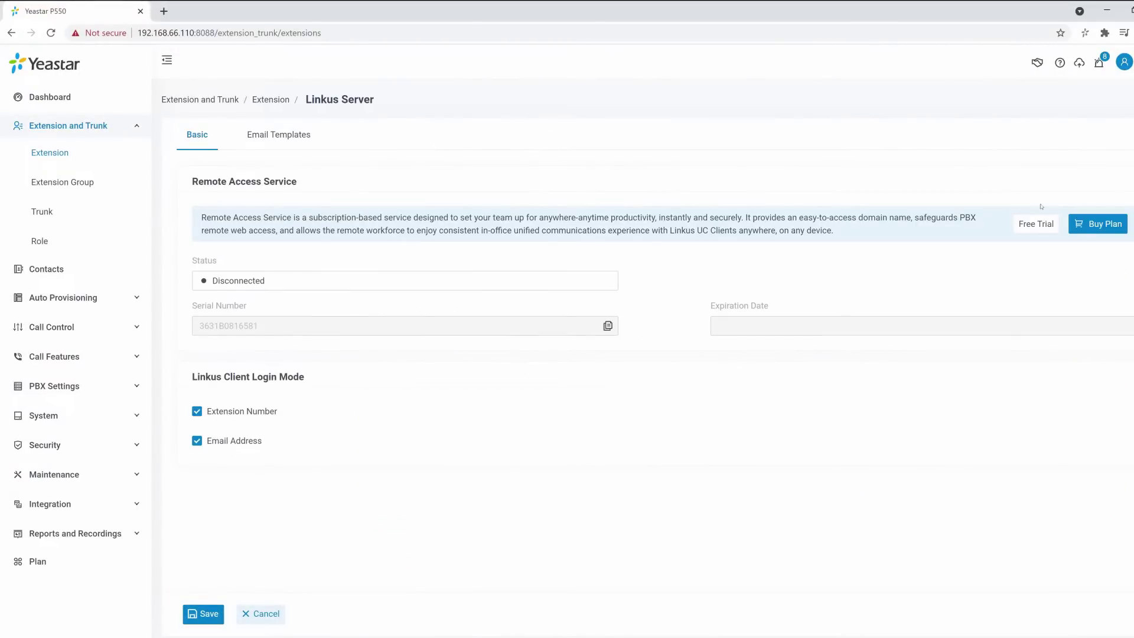
pyautogui.click(1073, 223)
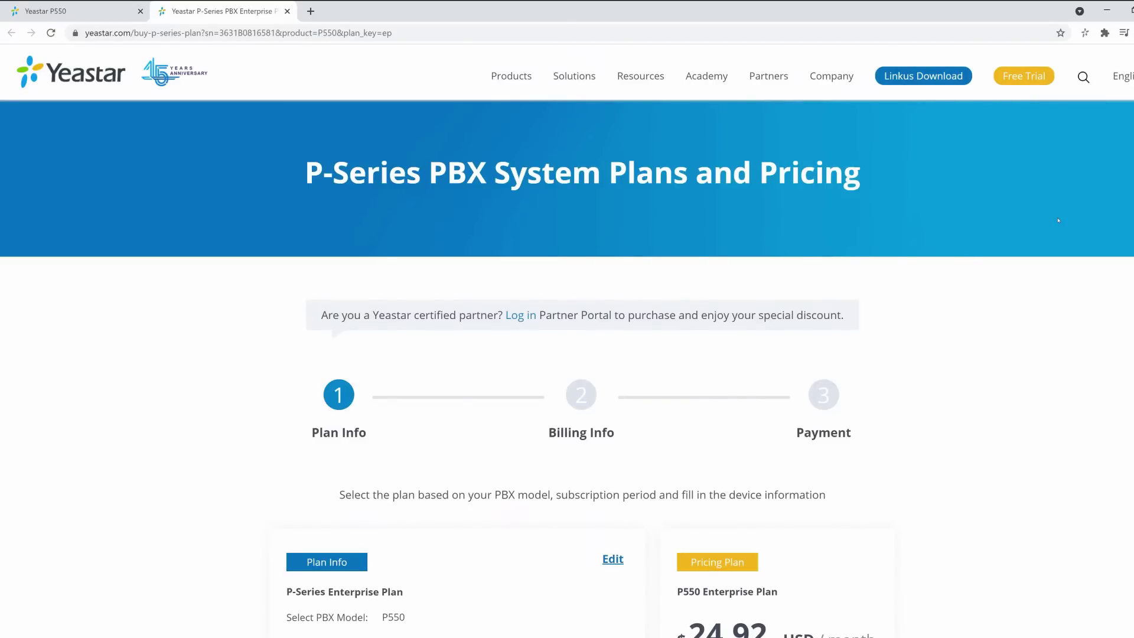
pyautogui.scroll(-8, 1058, 220)
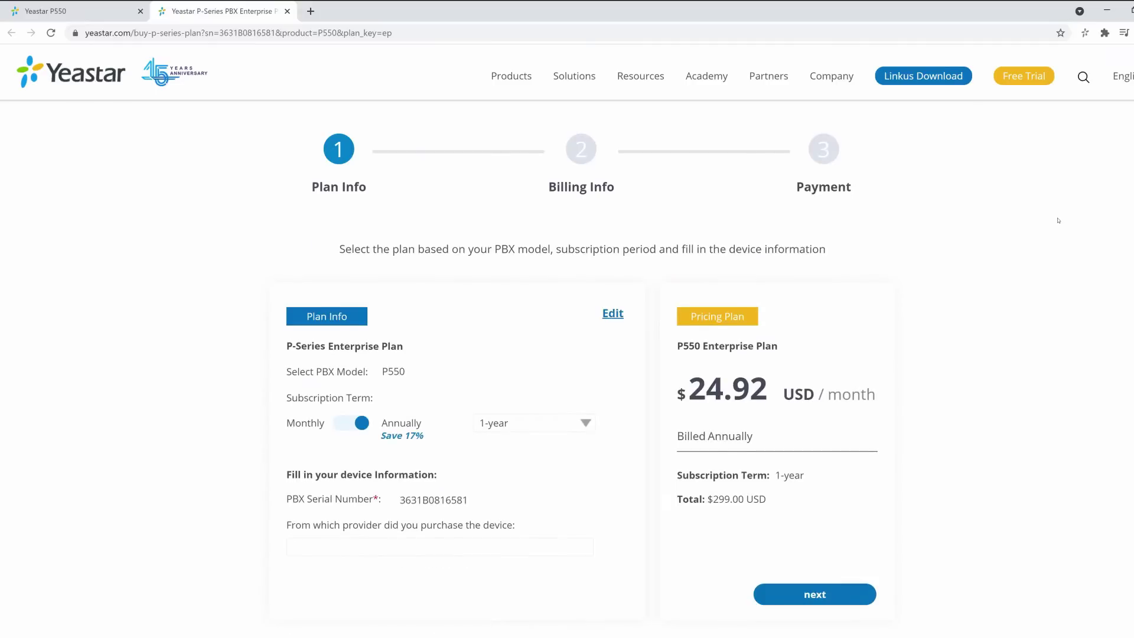
pyautogui.scroll(-3, 1058, 220)
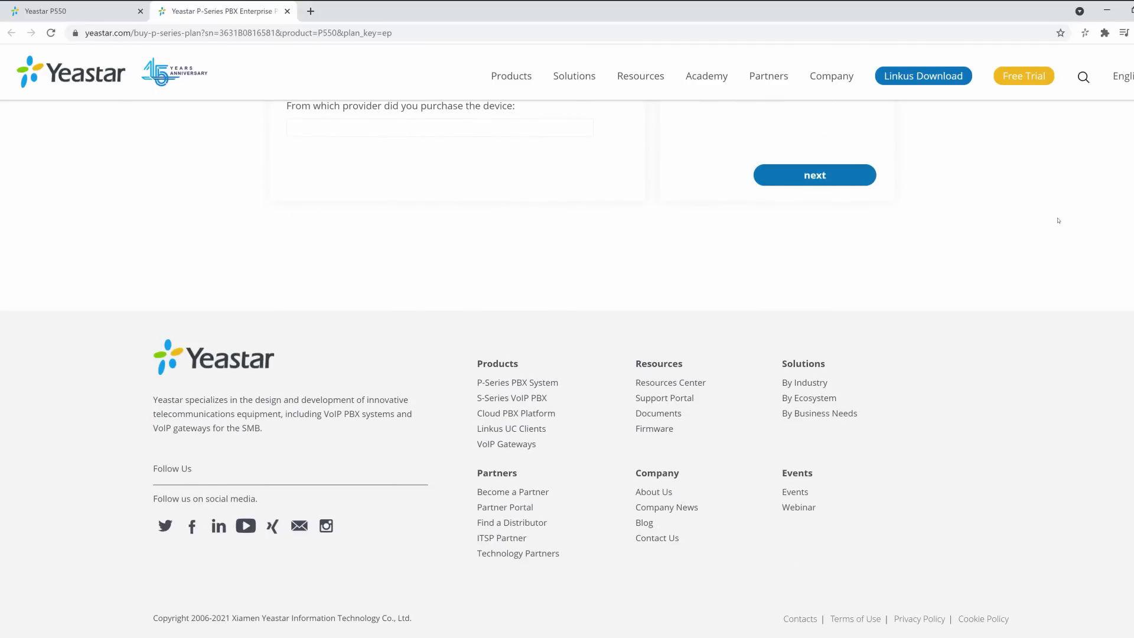
pyautogui.click(107, 12)
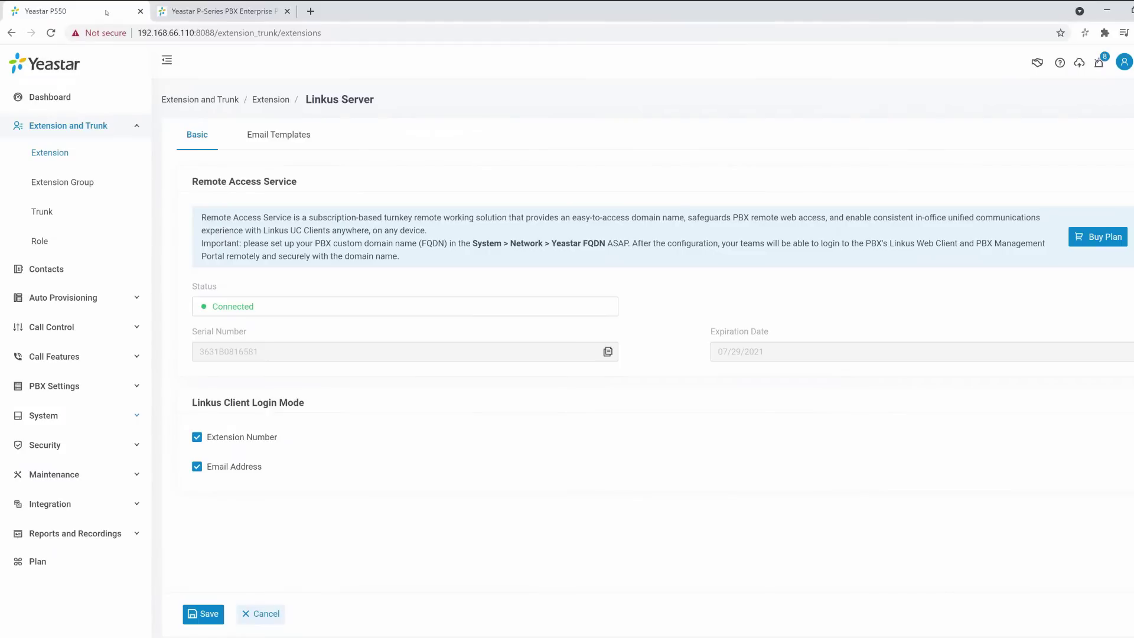
# Enable Yeastar FQDN with domain Example2021.ras.yeastar.com under System > Network and save it.
pyautogui.click(43, 300)
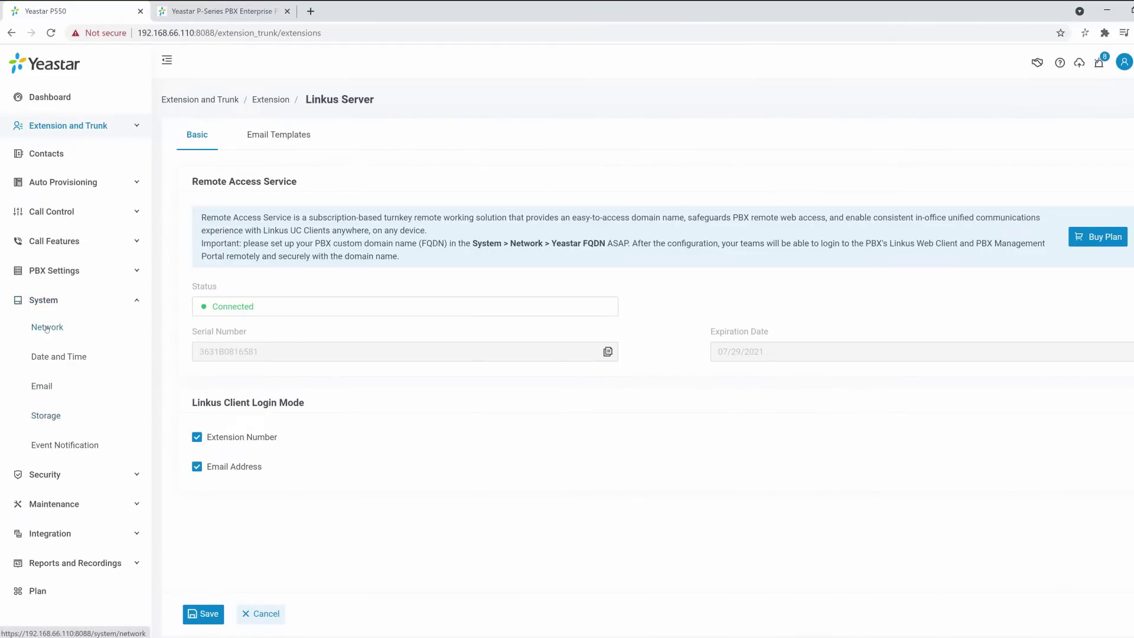
pyautogui.click(46, 328)
pyautogui.click(476, 135)
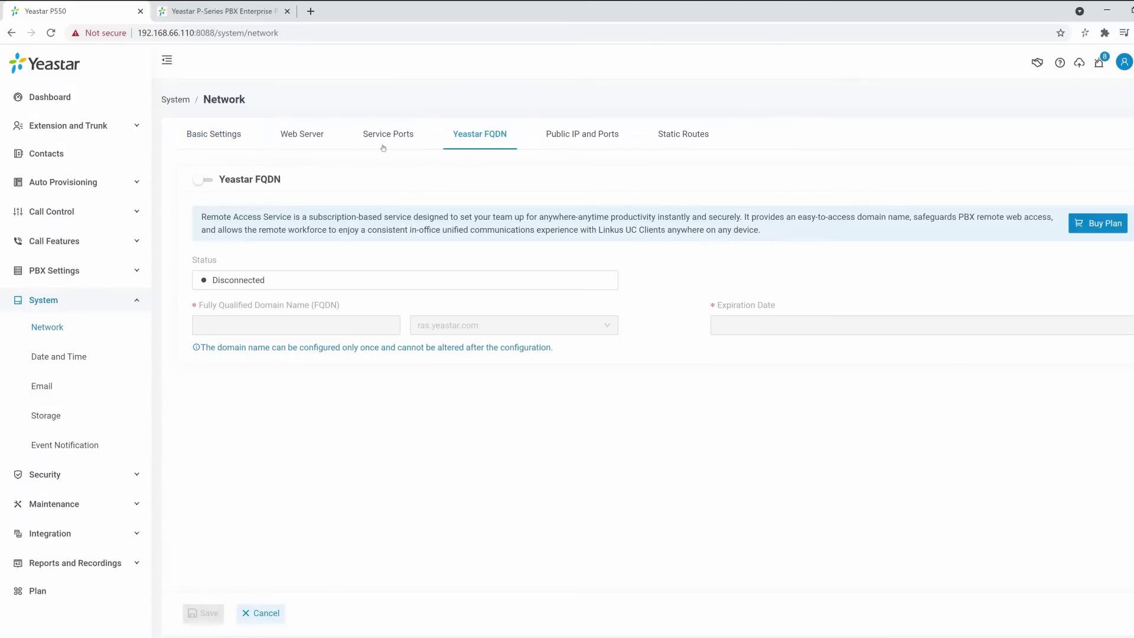
pyautogui.click(204, 181)
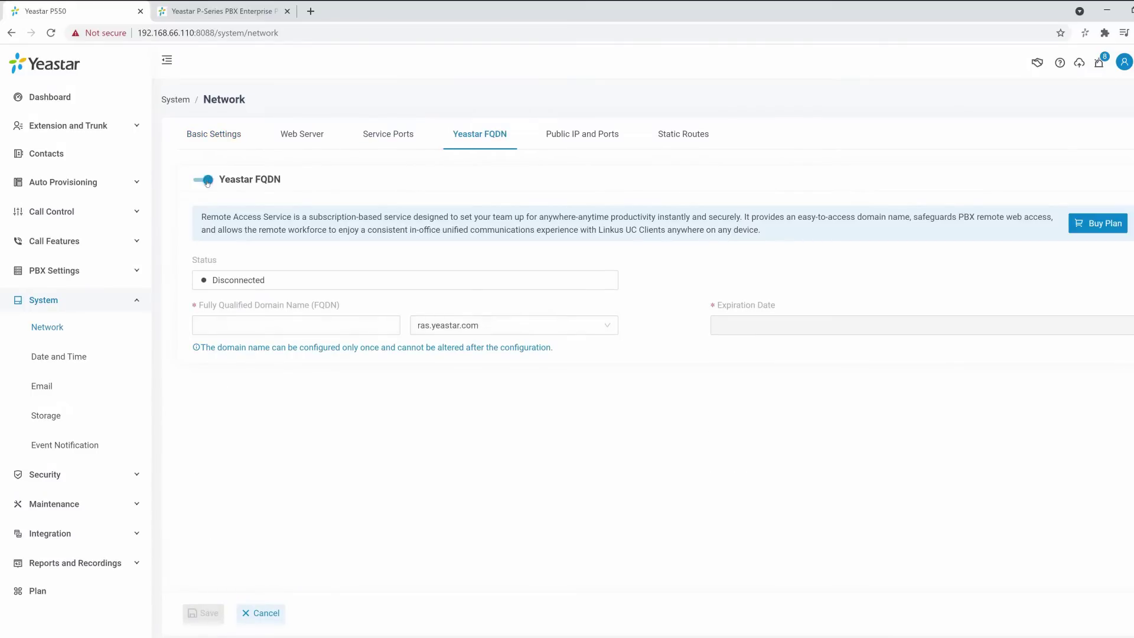
pyautogui.click(324, 327)
pyautogui.write('Exa')
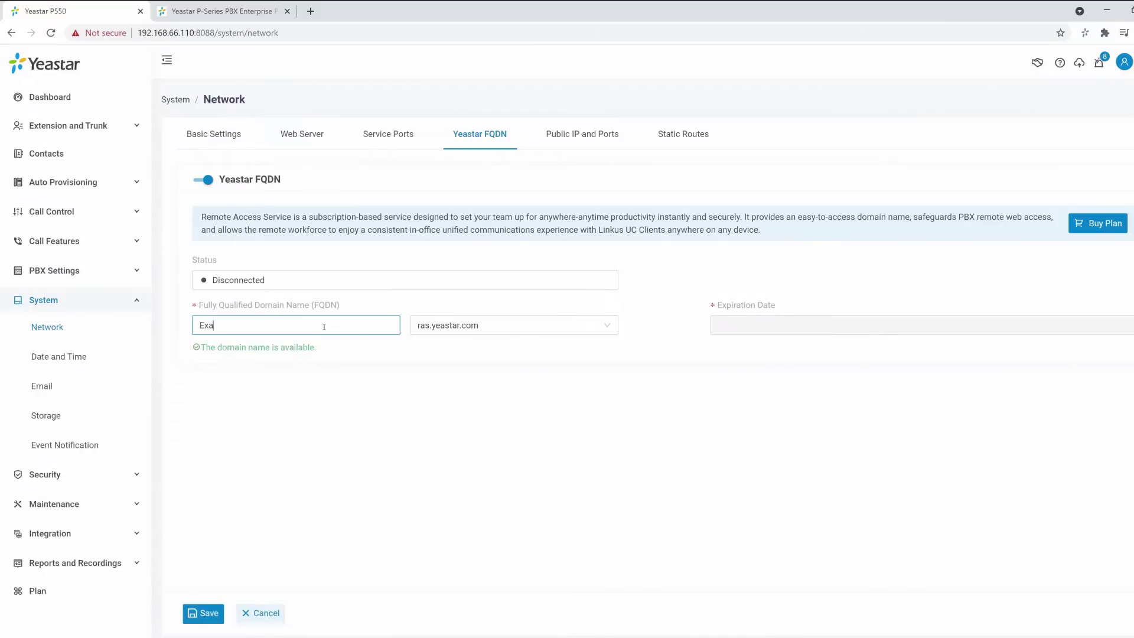
pyautogui.write('mple2')
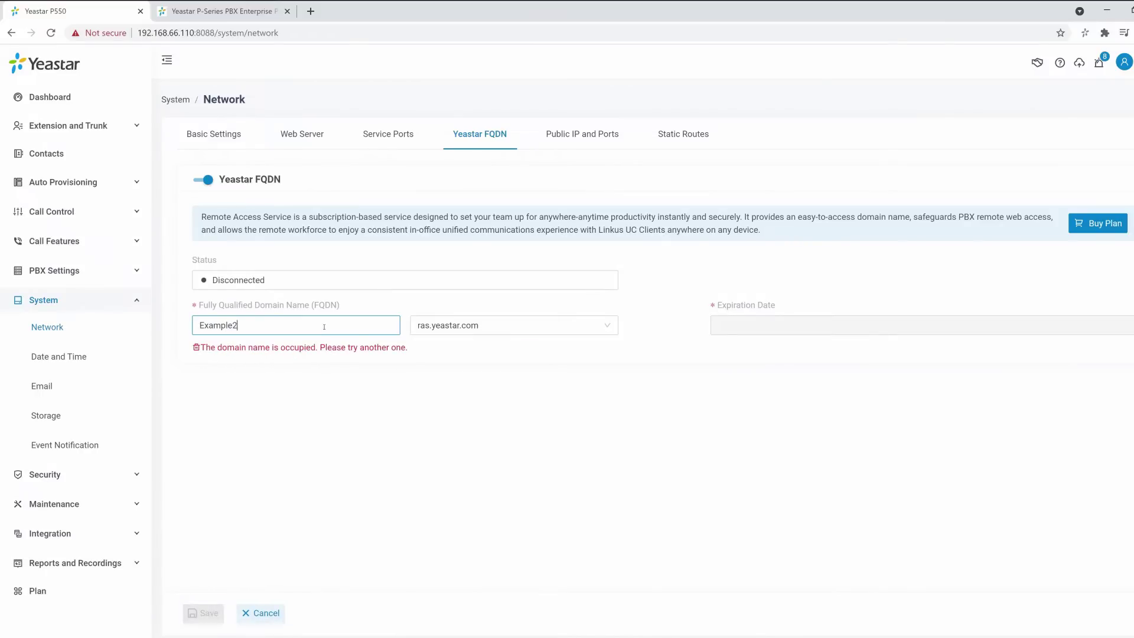
pyautogui.write('021')
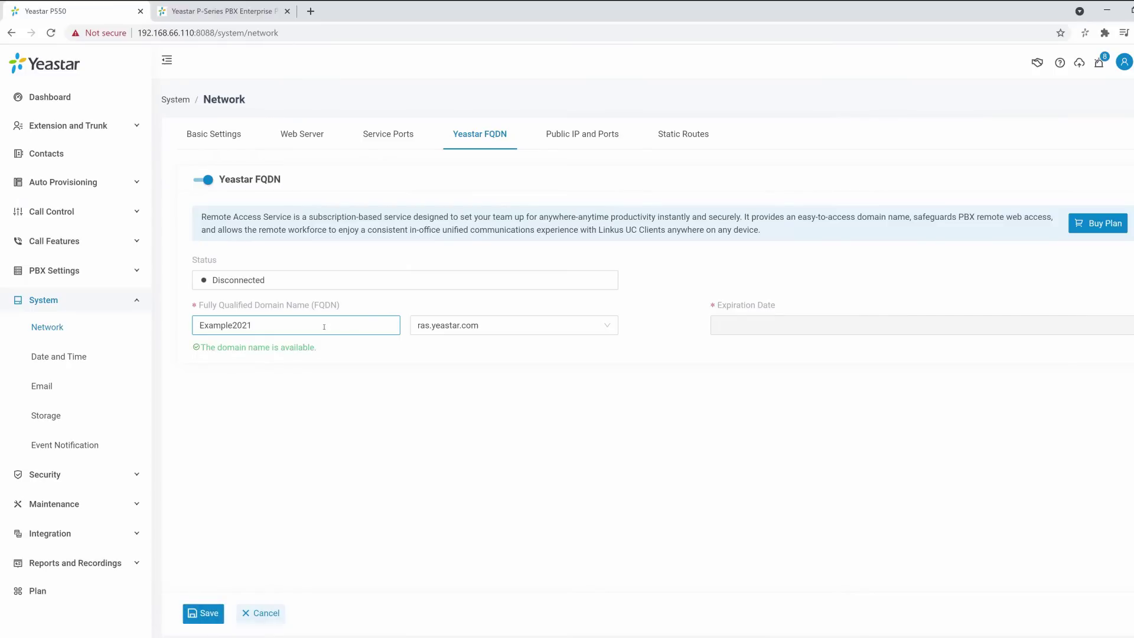
pyautogui.click(211, 611)
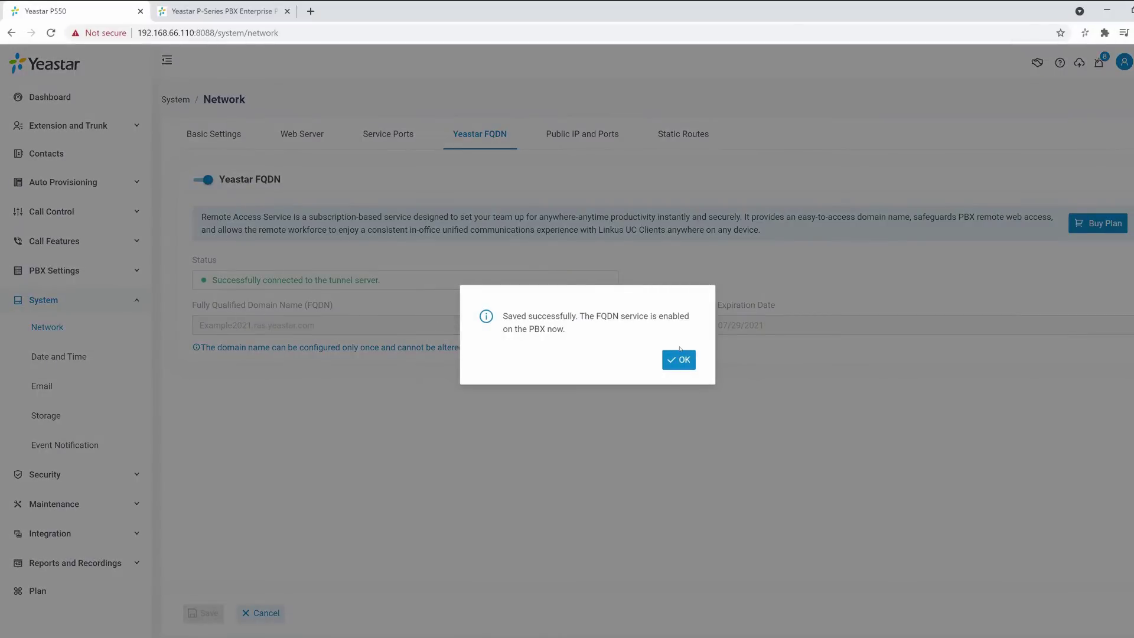
pyautogui.click(679, 358)
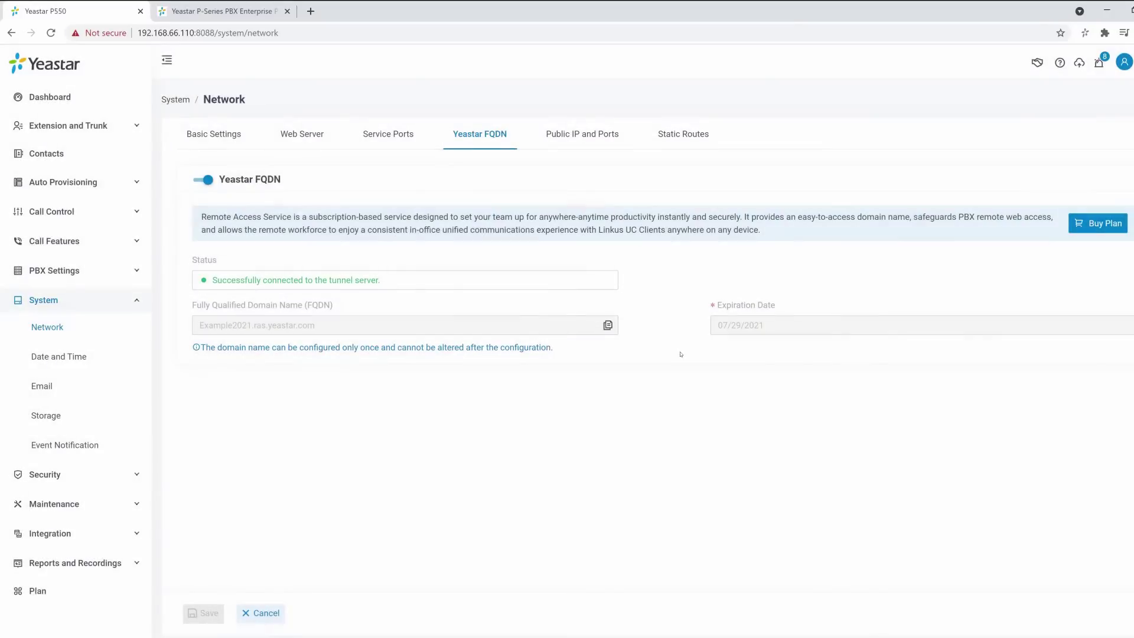
# Select all 16 extensions in the Extension list and send them Linkus welcome e-mails.
pyautogui.click(100, 123)
pyautogui.click(96, 152)
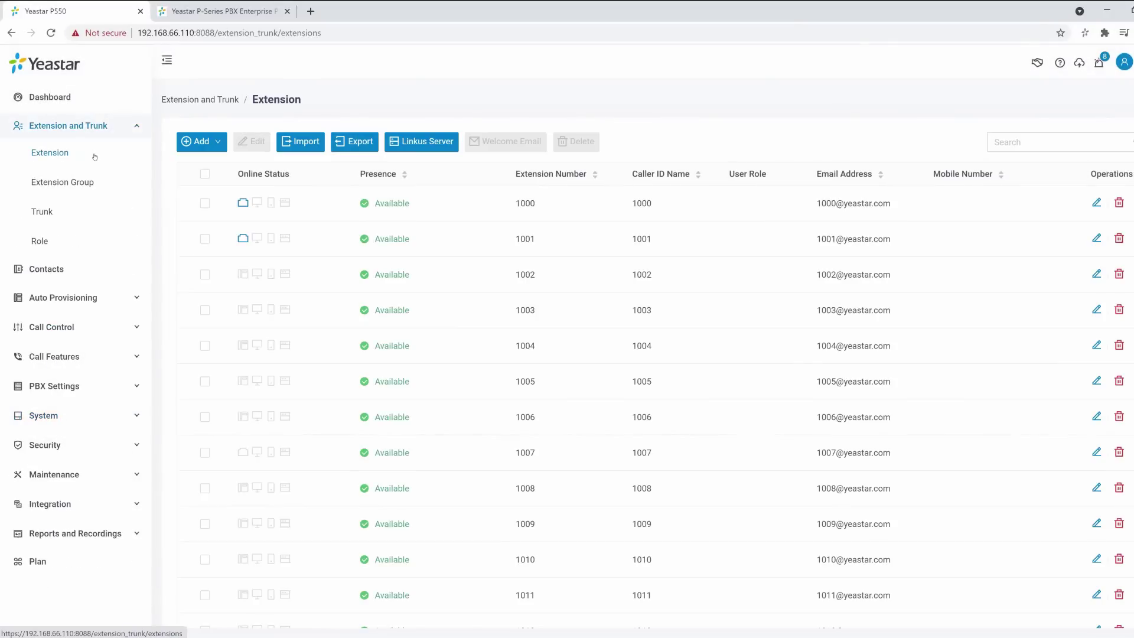
pyautogui.click(204, 174)
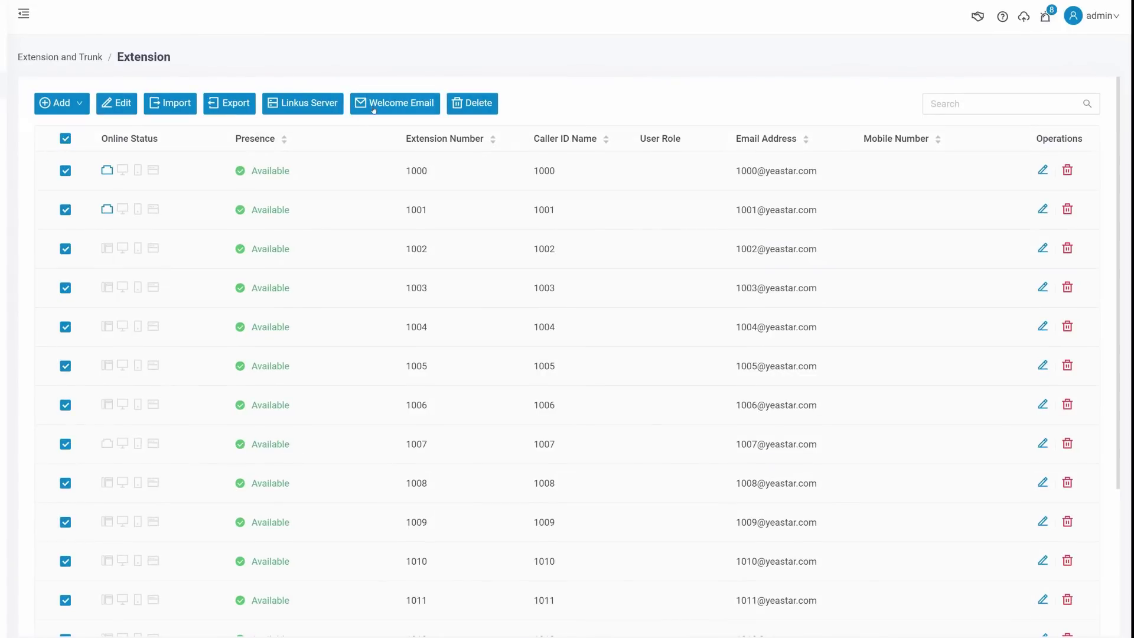
pyautogui.click(485, 144)
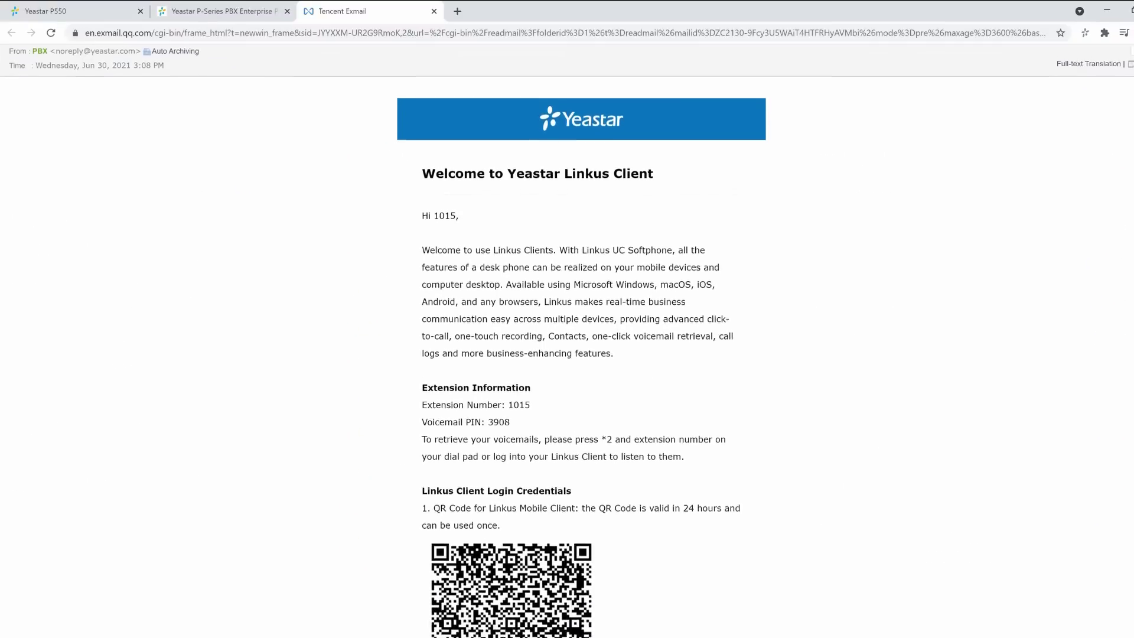
# Scroll through extension 1015's welcome e-mail down to its QR code and web client login links.
pyautogui.scroll(-3, 567, 340)
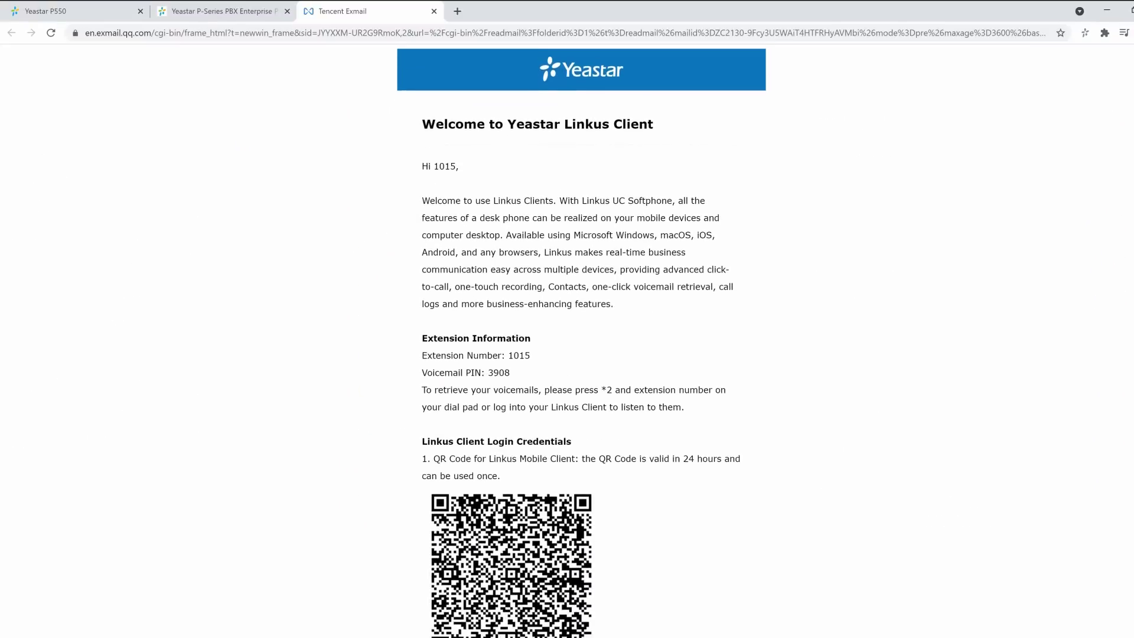
pyautogui.scroll(-3, 567, 340)
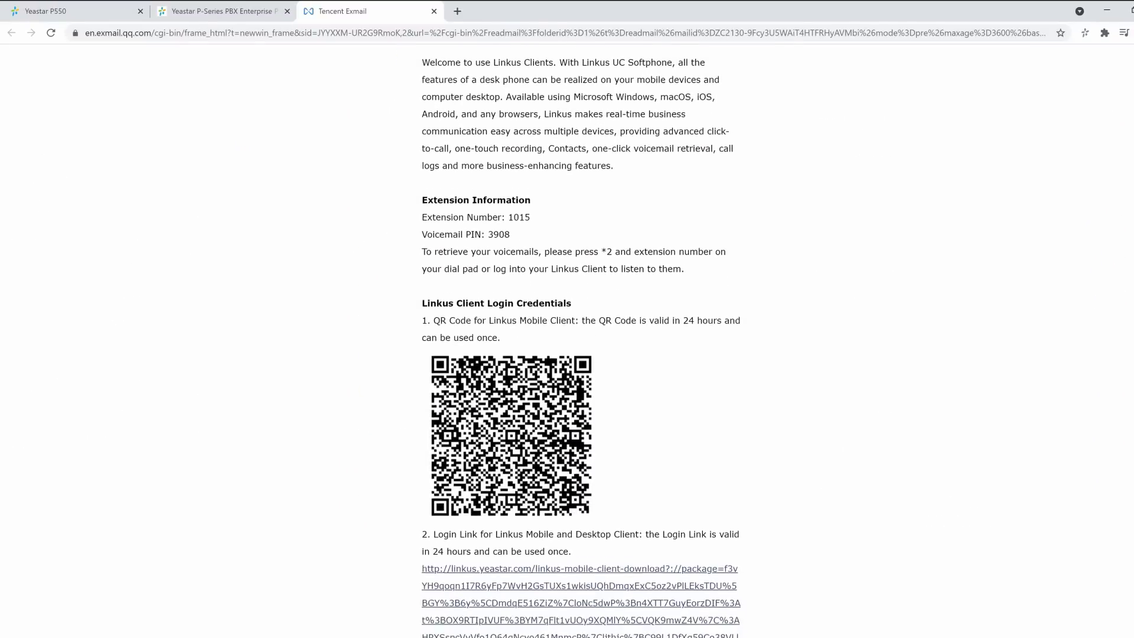
pyautogui.scroll(-4, 566, 340)
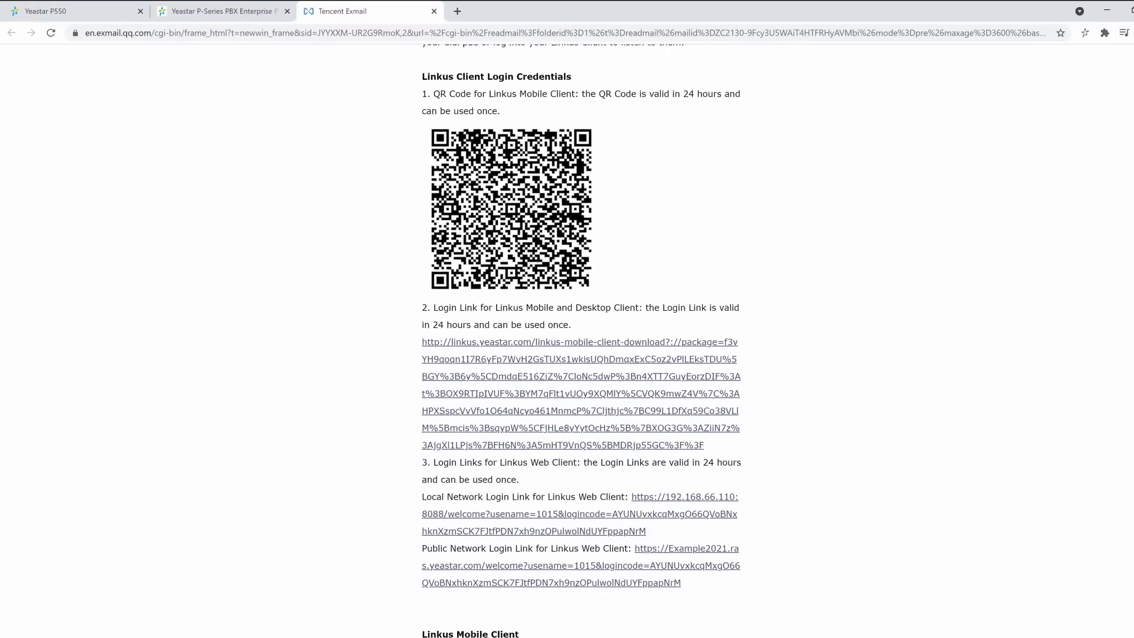
pyautogui.scroll(-6, 567, 340)
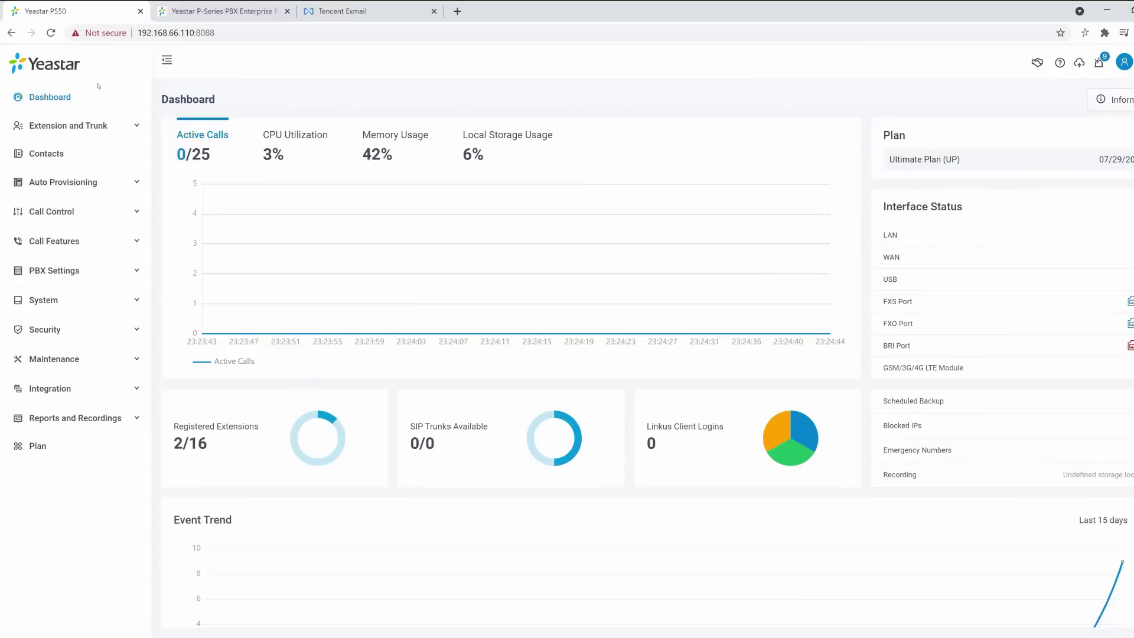
# Review the five hardware trunks in the Trunk list and start a new Add Trunk form.
pyautogui.click(95, 126)
pyautogui.click(45, 214)
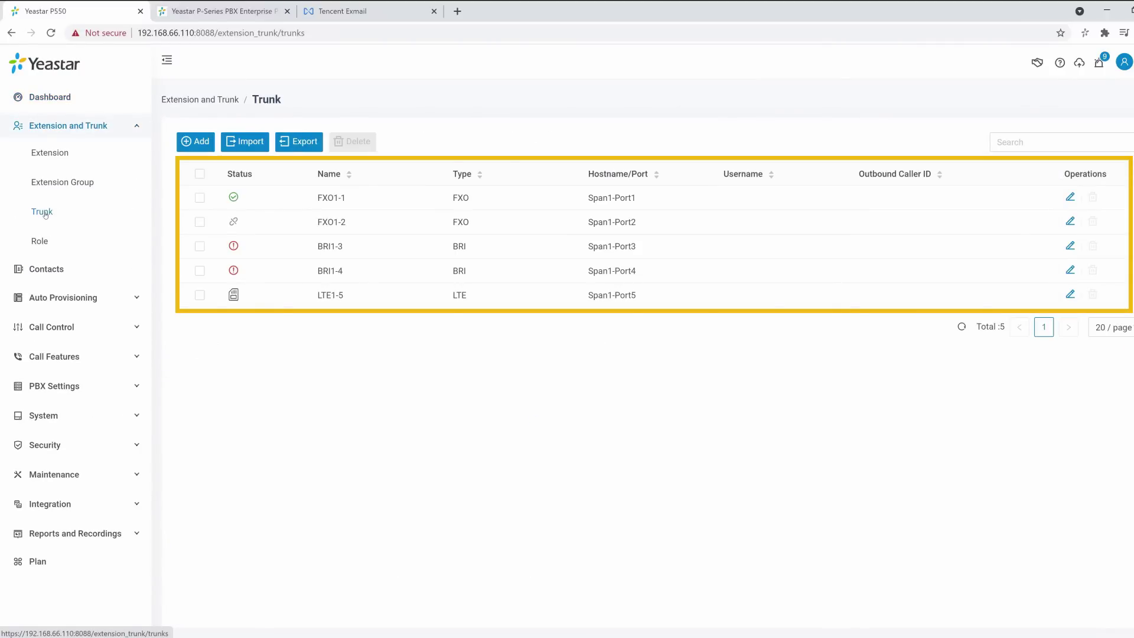
pyautogui.click(202, 145)
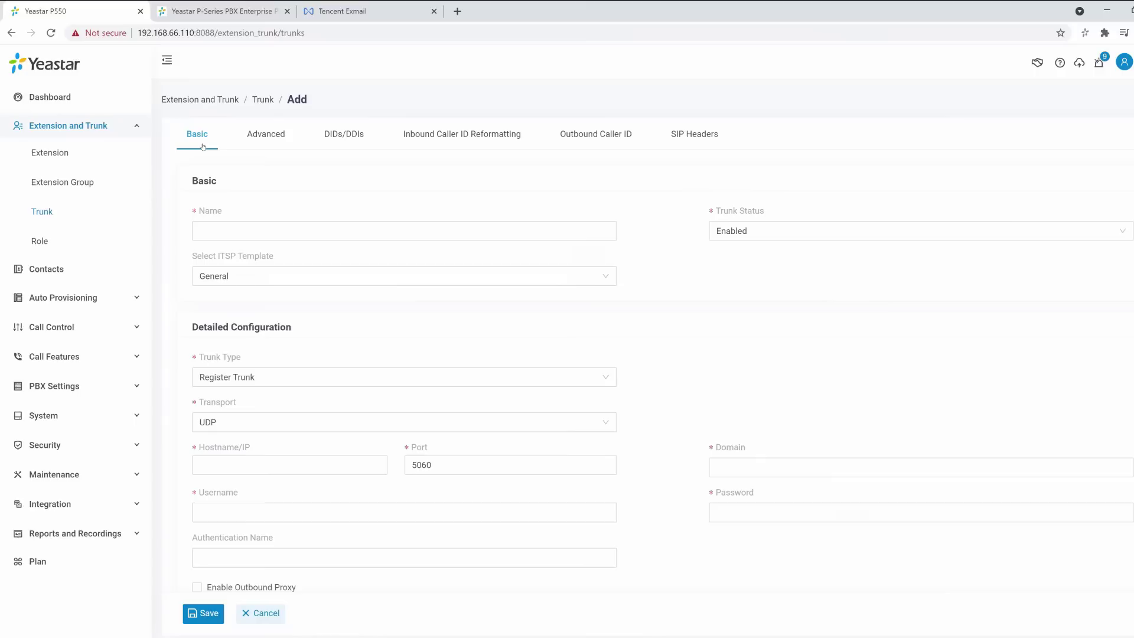
pyautogui.click(321, 275)
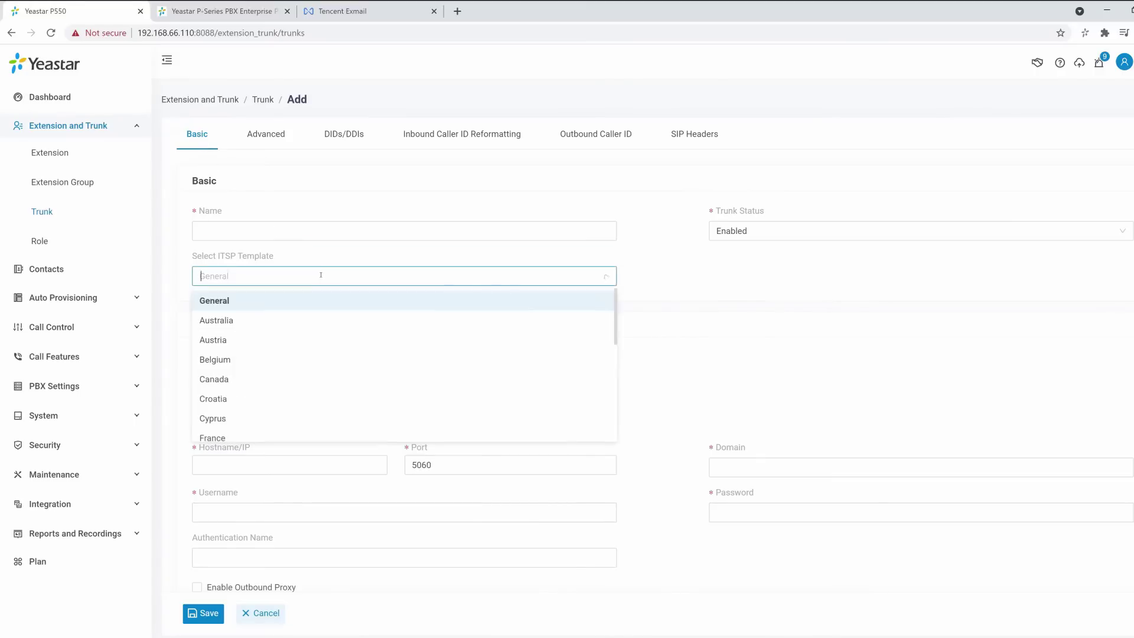
pyautogui.scroll(-6, 331, 294)
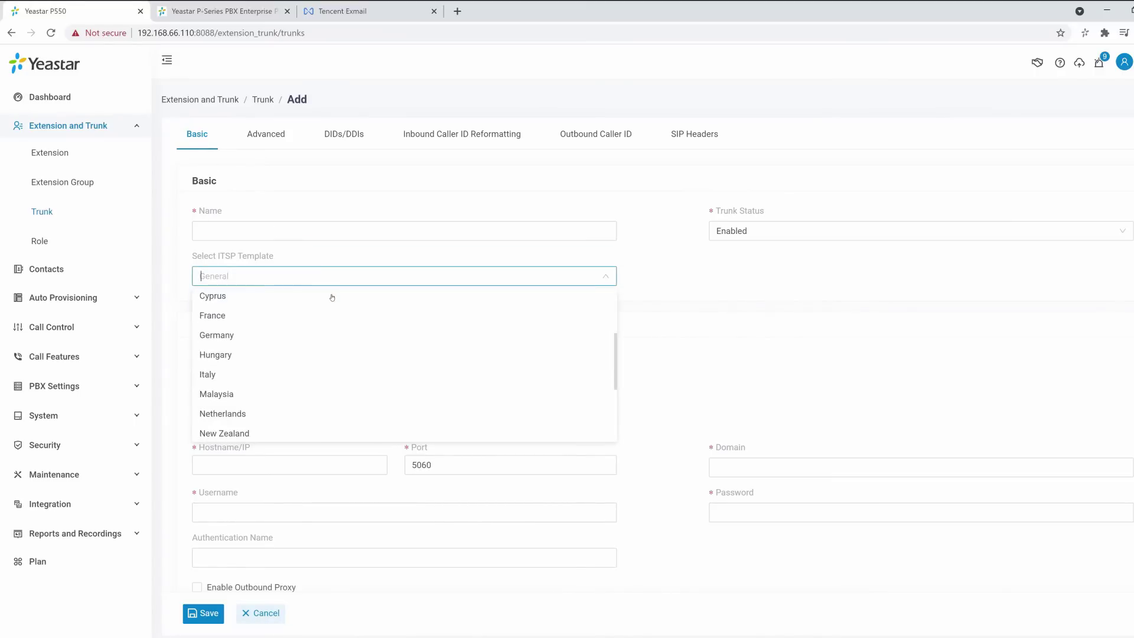
pyautogui.scroll(-1, 332, 298)
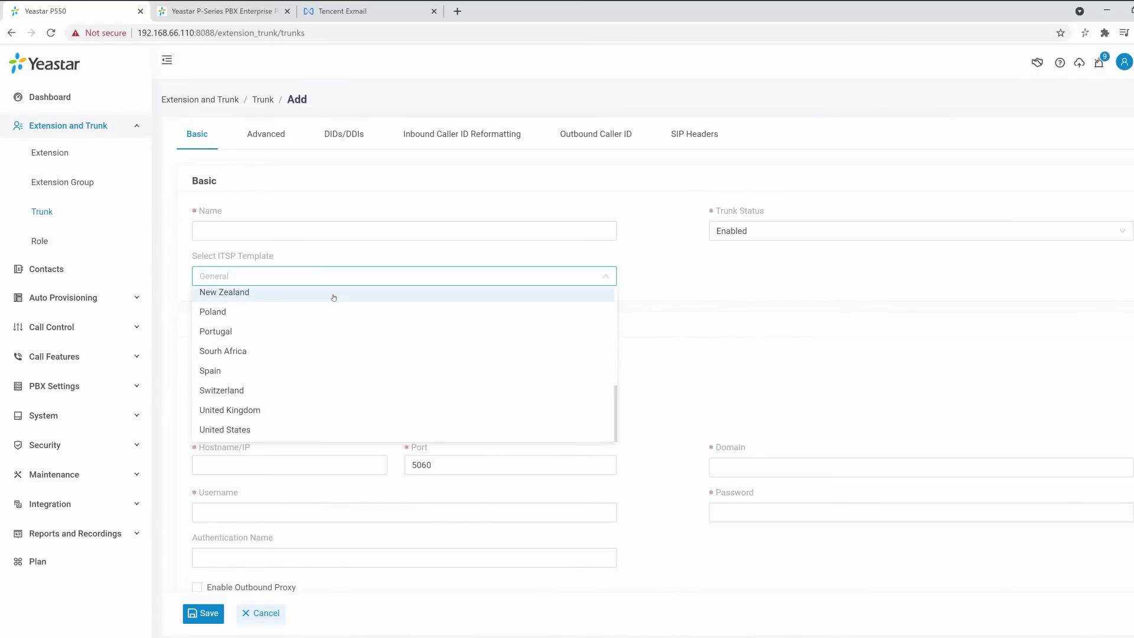
pyautogui.scroll(8, 333, 299)
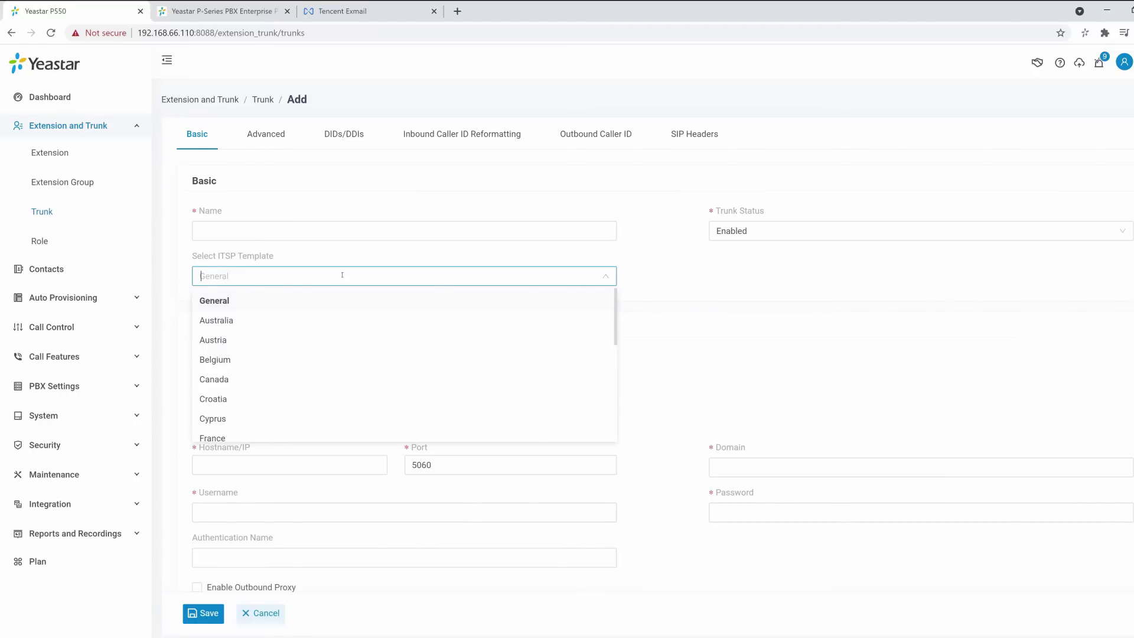
pyautogui.click(260, 340)
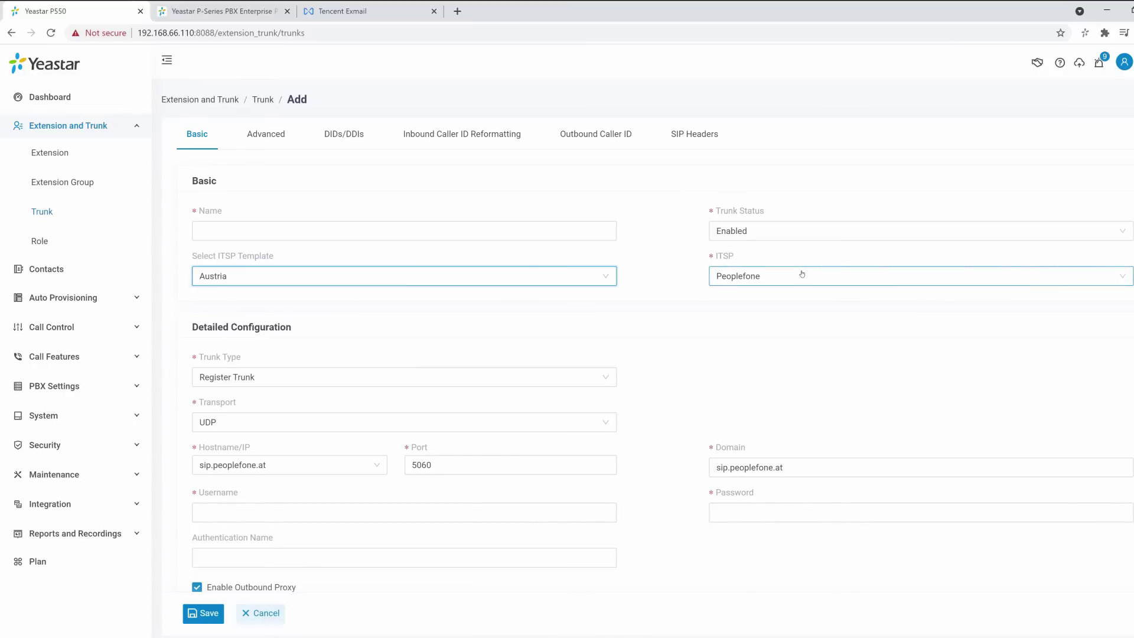
pyautogui.click(578, 276)
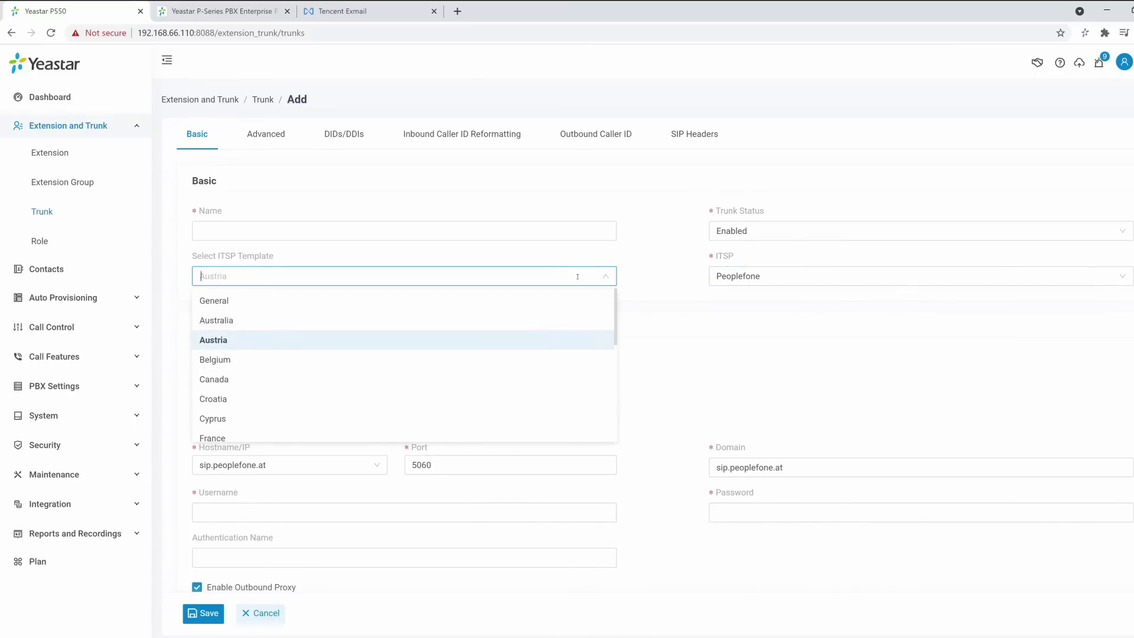
pyautogui.click(578, 300)
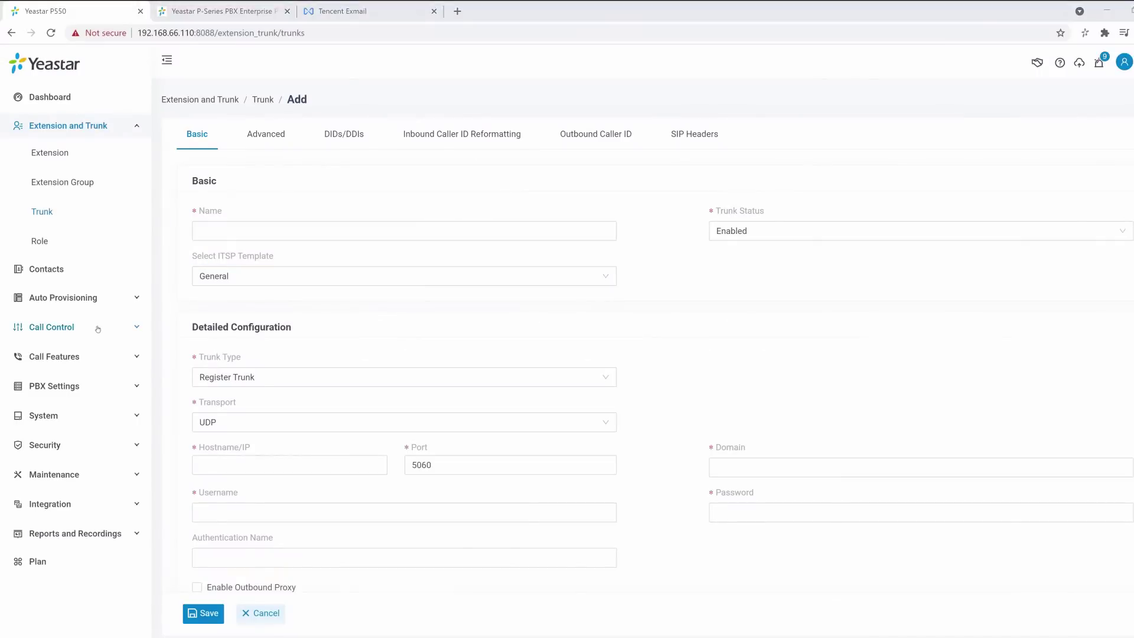
# Review the inbound route list, then the outbound route list.
pyautogui.click(52, 327)
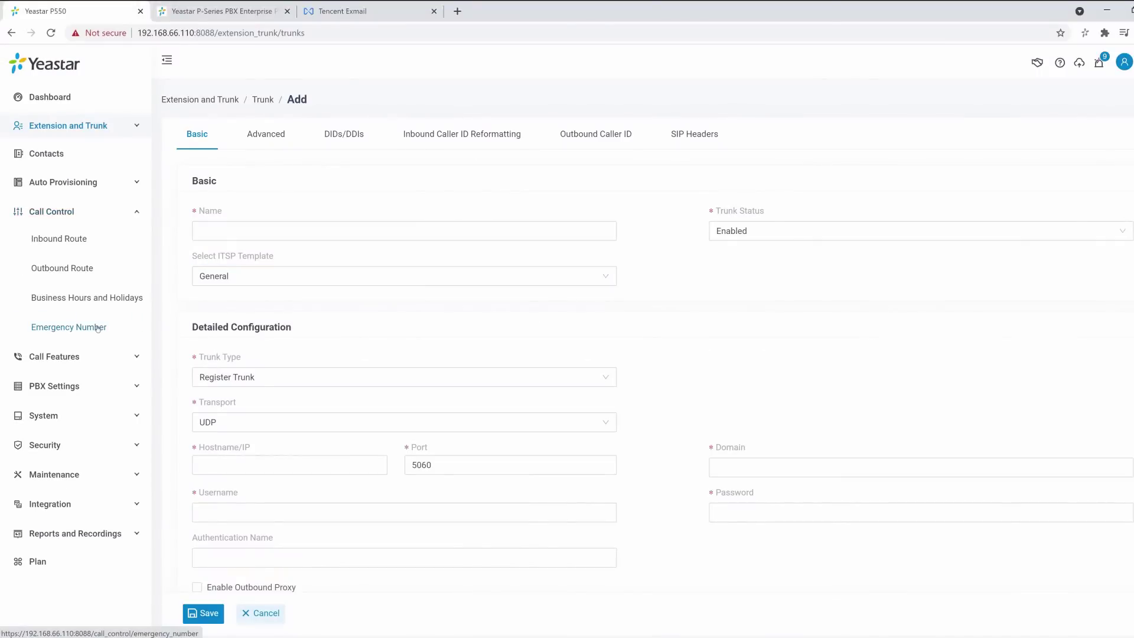
pyautogui.click(82, 241)
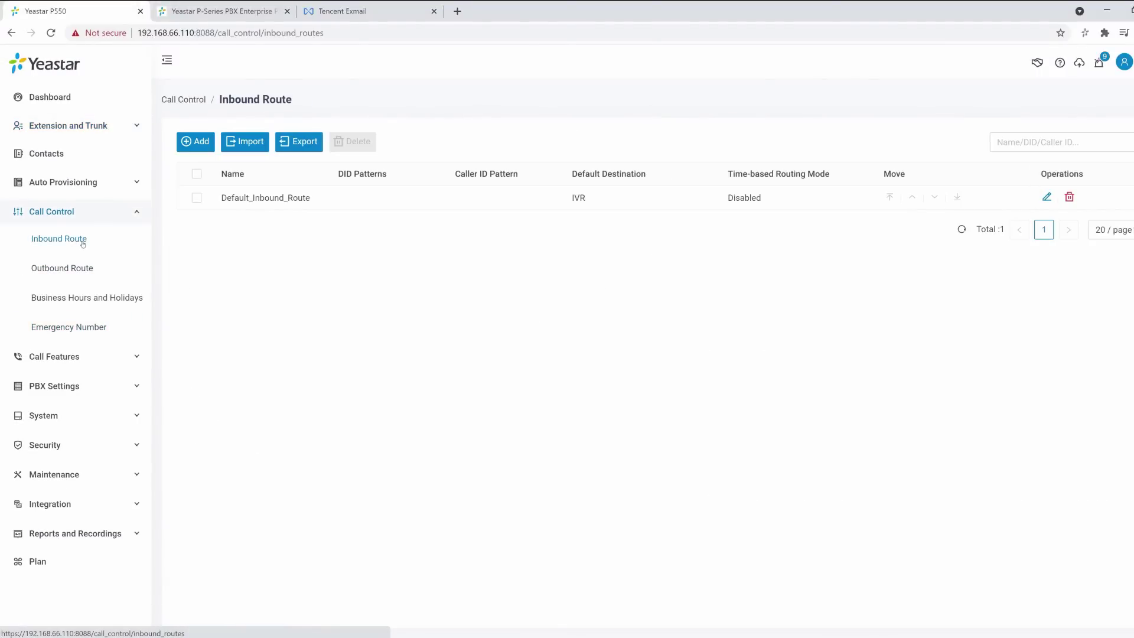
pyautogui.click(83, 266)
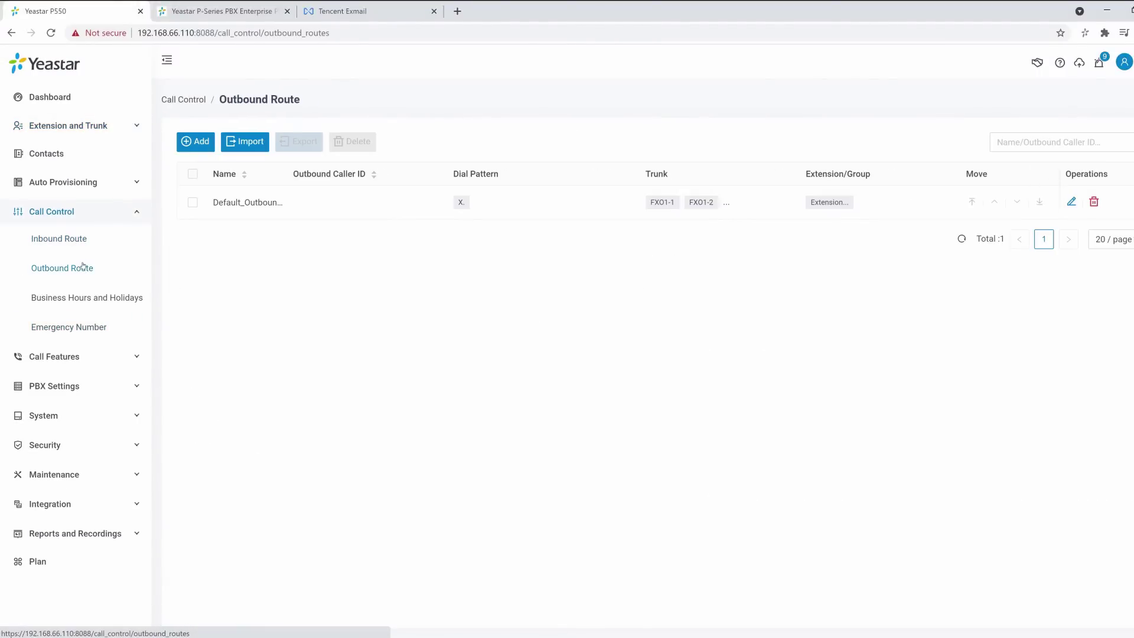
# Scroll through a blank Add Outbound Route form, then start dialling 1000 in Linkus.
pyautogui.click(195, 141)
pyautogui.scroll(-1, 198, 143)
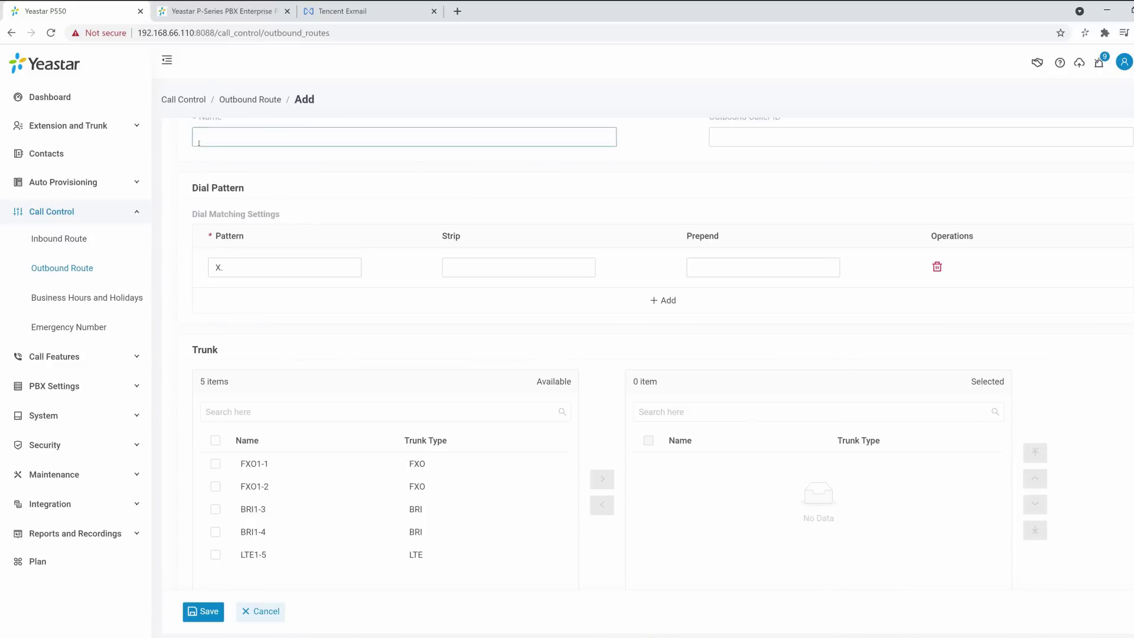
pyautogui.scroll(-1, 199, 143)
pyautogui.scroll(-5, 198, 143)
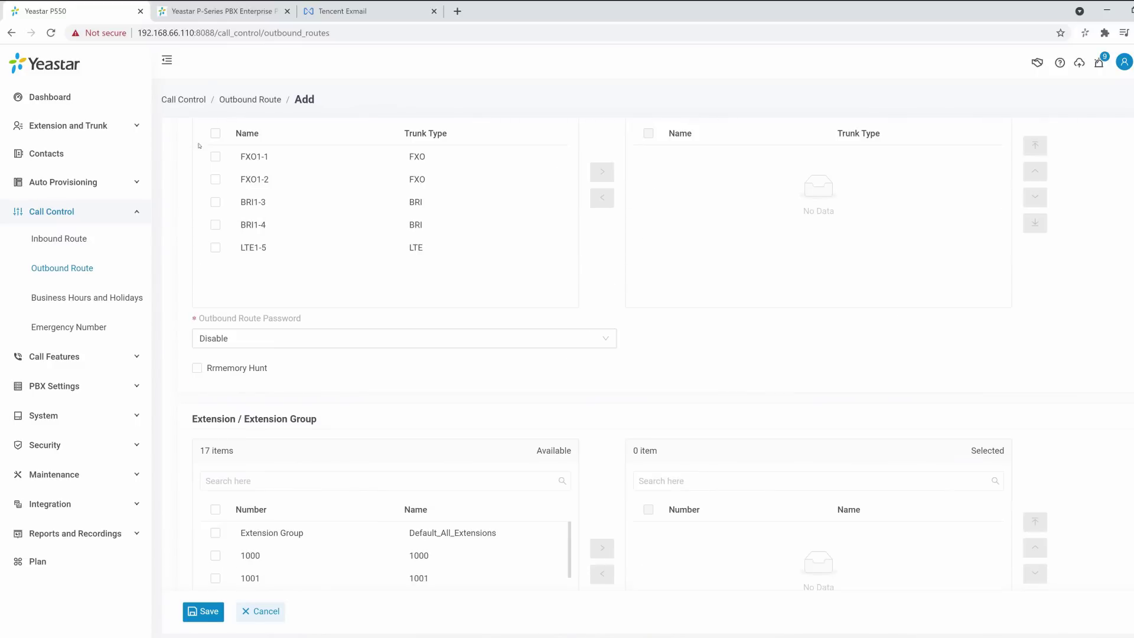
pyautogui.scroll(-3, 199, 146)
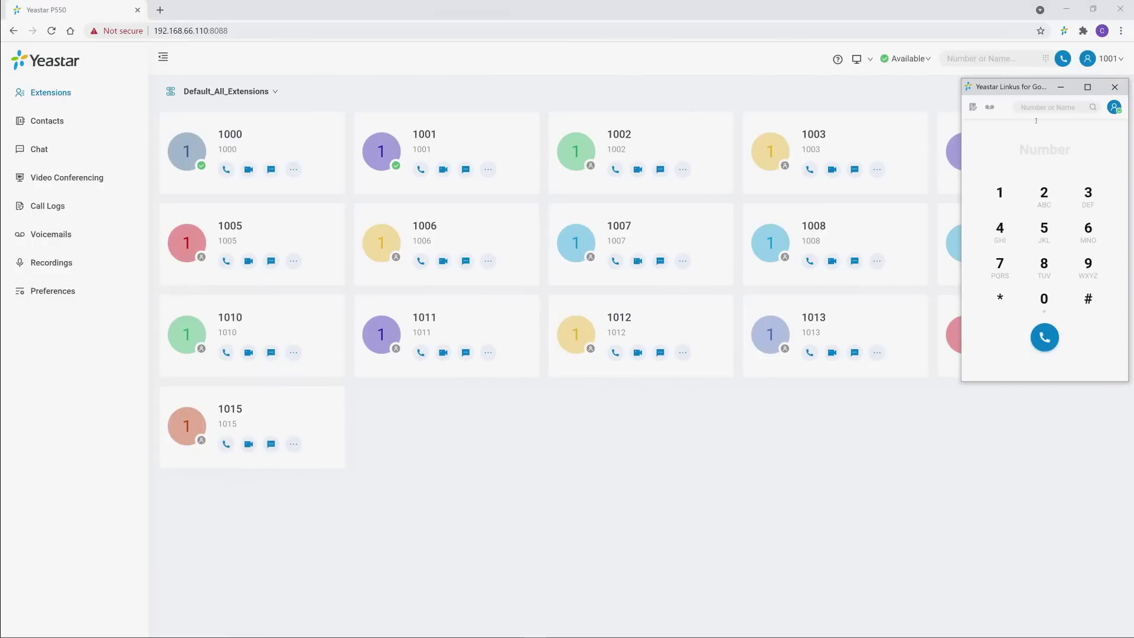
pyautogui.click(1001, 195)
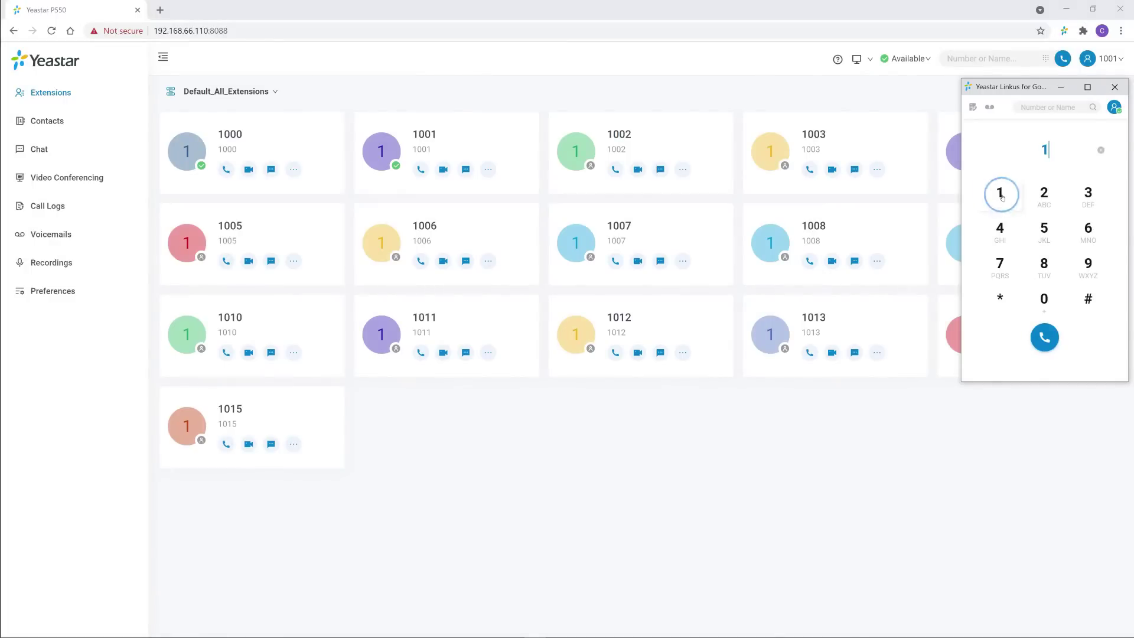
# Finish keying 1000 on the Linkus dialpad and place the call.
pyautogui.click(1044, 299)
pyautogui.click(1044, 299)
pyautogui.click(1044, 299)
pyautogui.click(1043, 337)
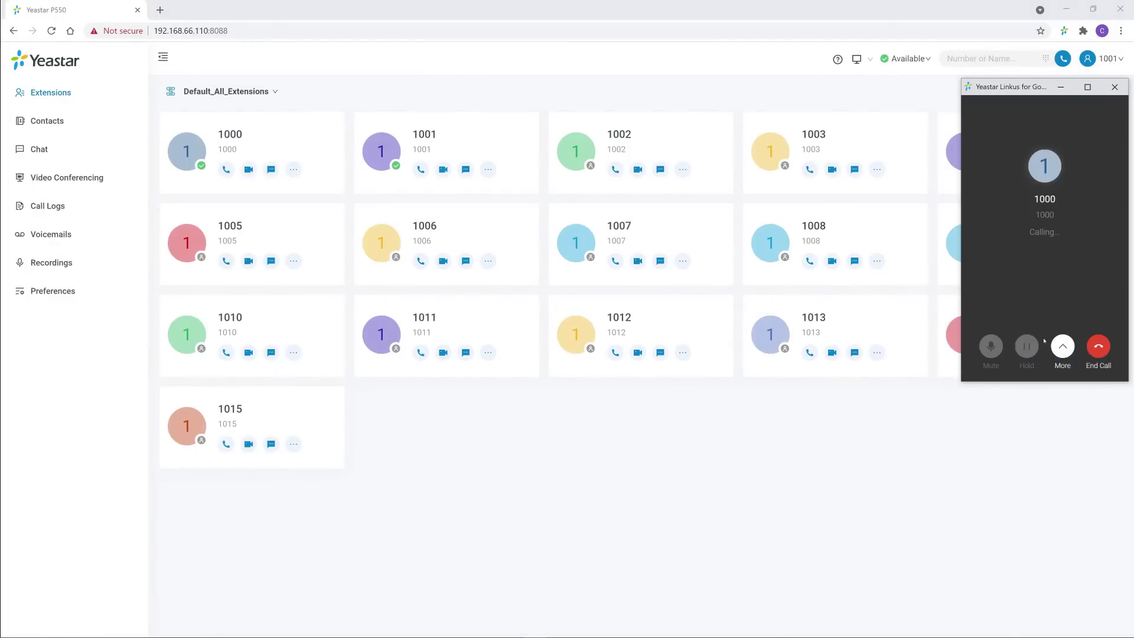